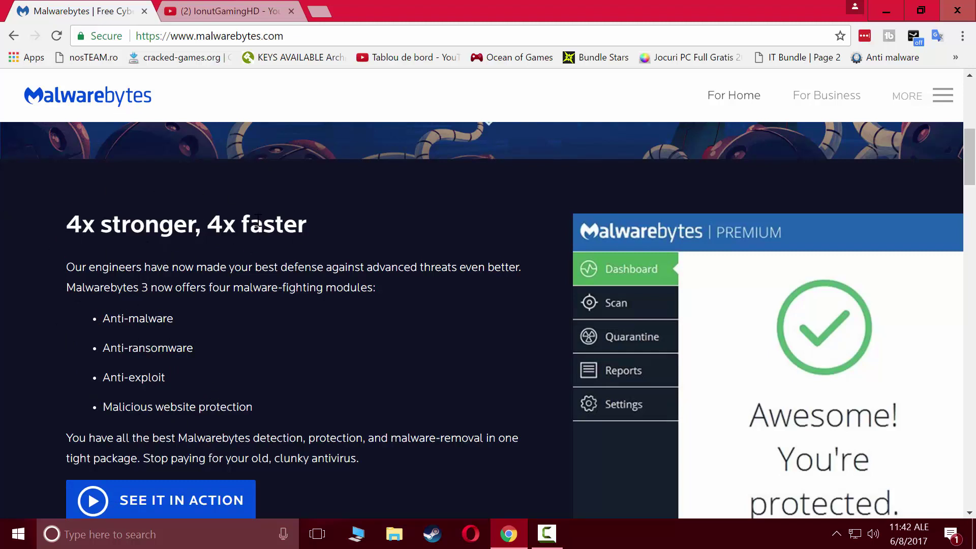
- Download the free version of the Malwarebytes installer and run the setup file from the desktop
scroll(309, 249, "up", 5)
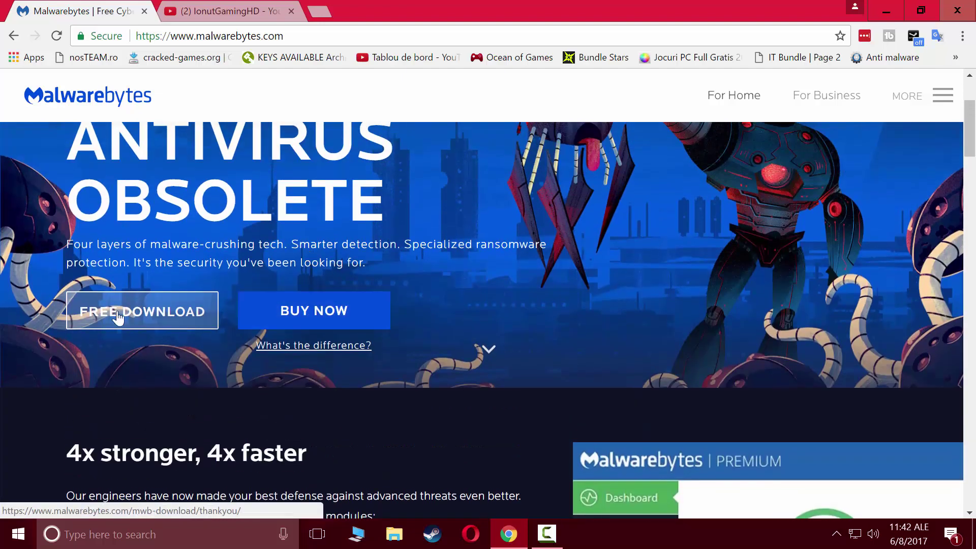
left_click(112, 320)
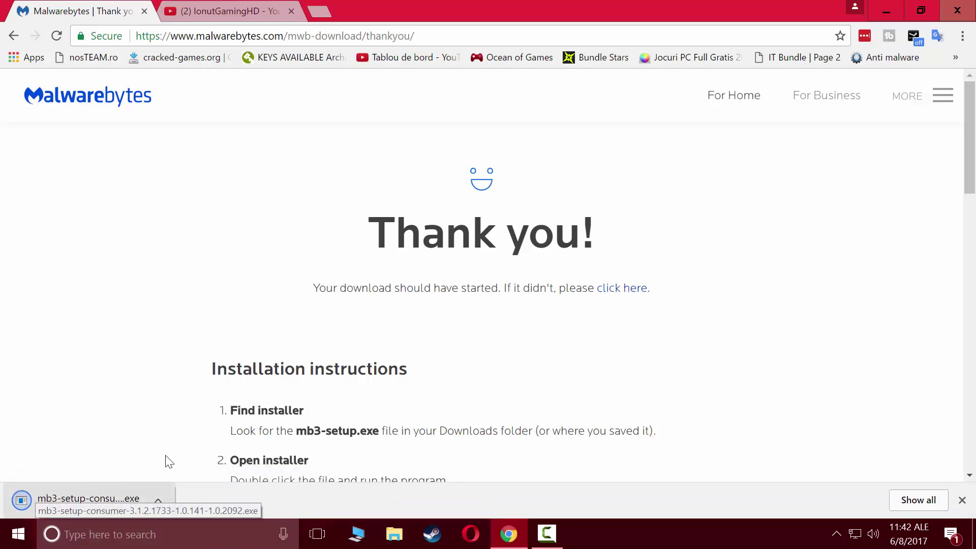
left_click(886, 10)
double_click(21, 115)
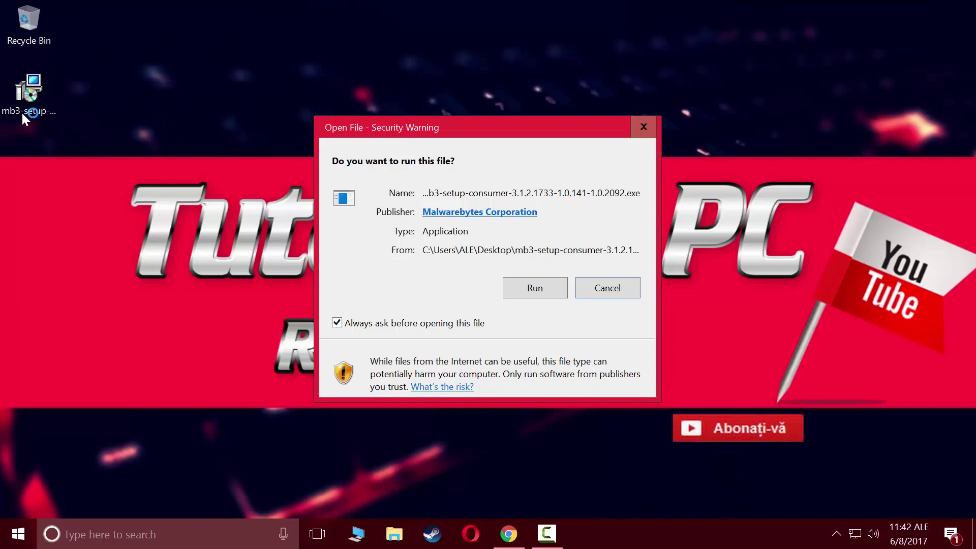
left_click(529, 289)
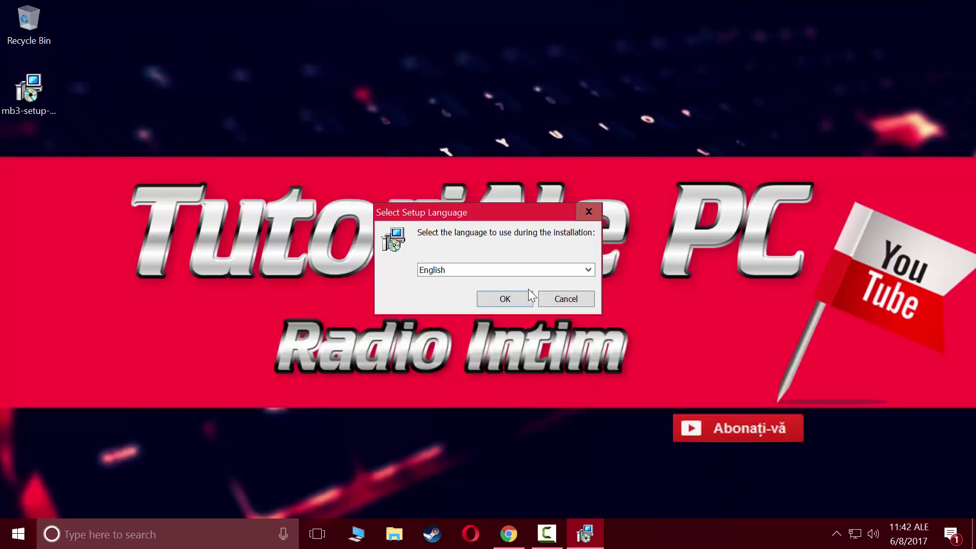
- Install Malwarebytes in English, accepting the licence agreement and keeping the default destination and Start Menu folder
left_click(492, 295)
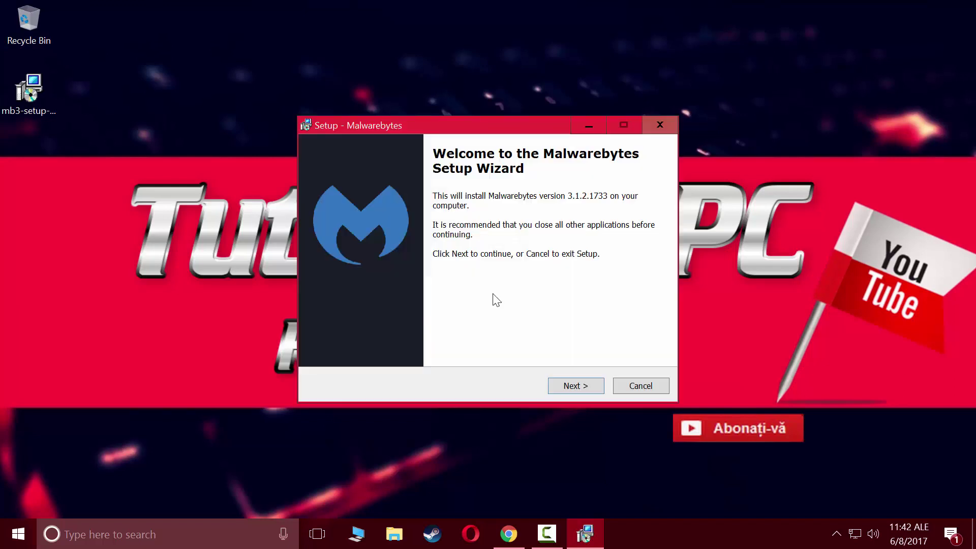
left_click(573, 384)
left_click(334, 339)
left_click(566, 385)
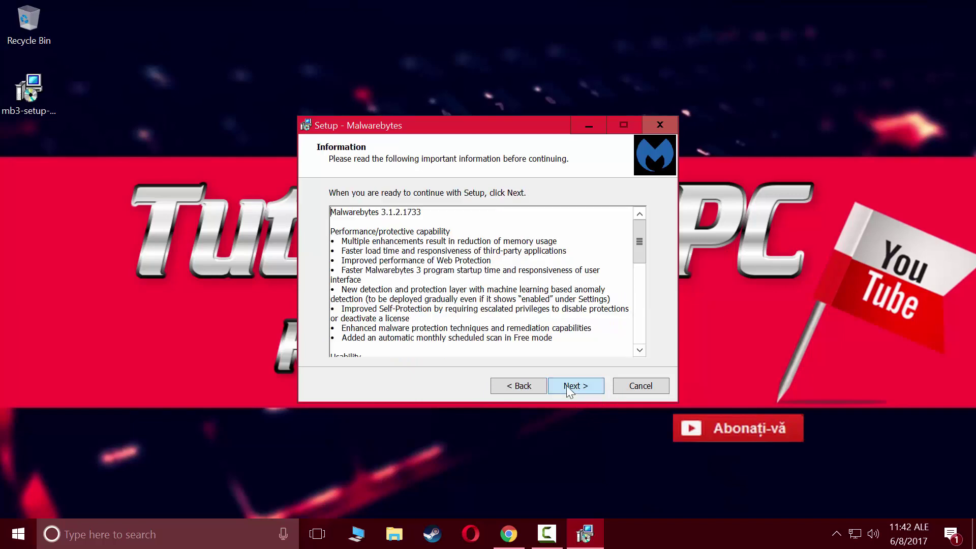
left_click(571, 386)
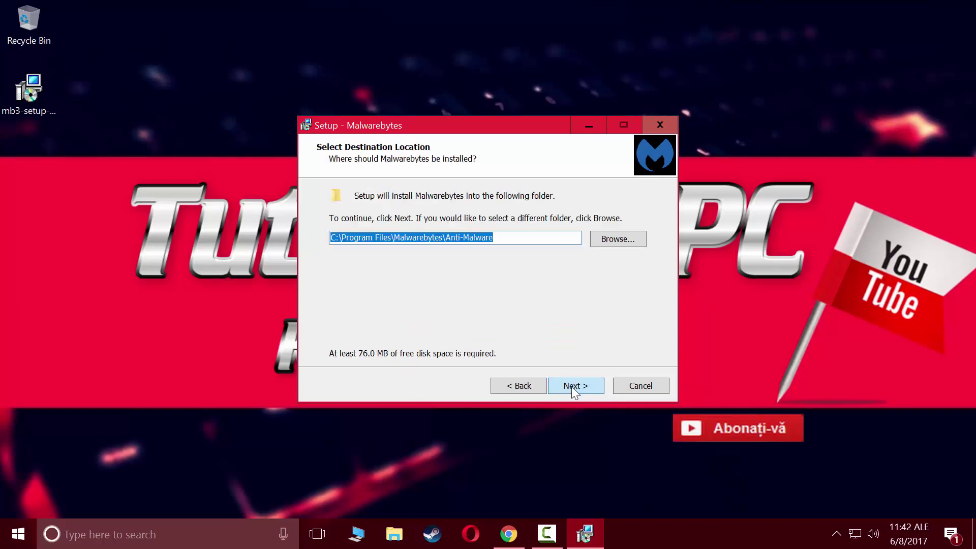
left_click(572, 386)
left_click(574, 385)
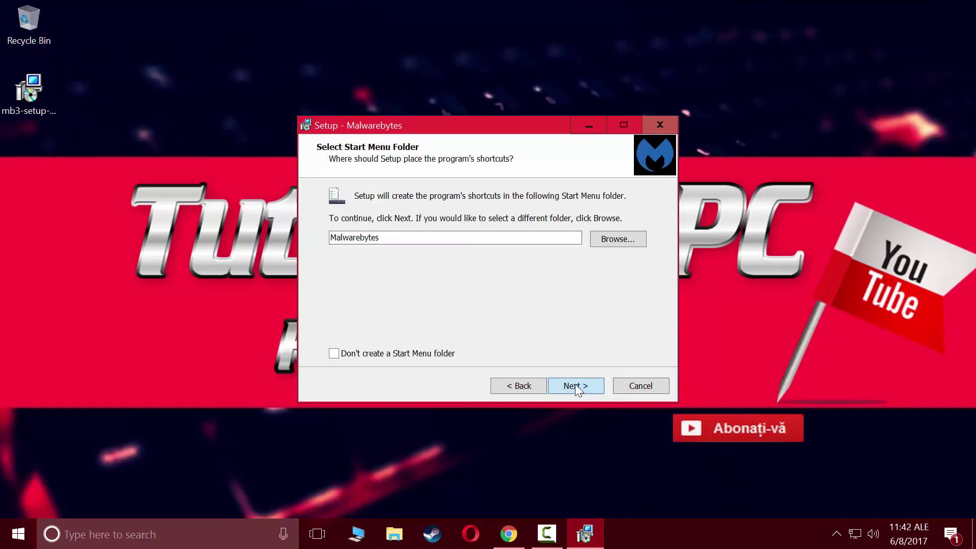
left_click(573, 387)
left_click(575, 388)
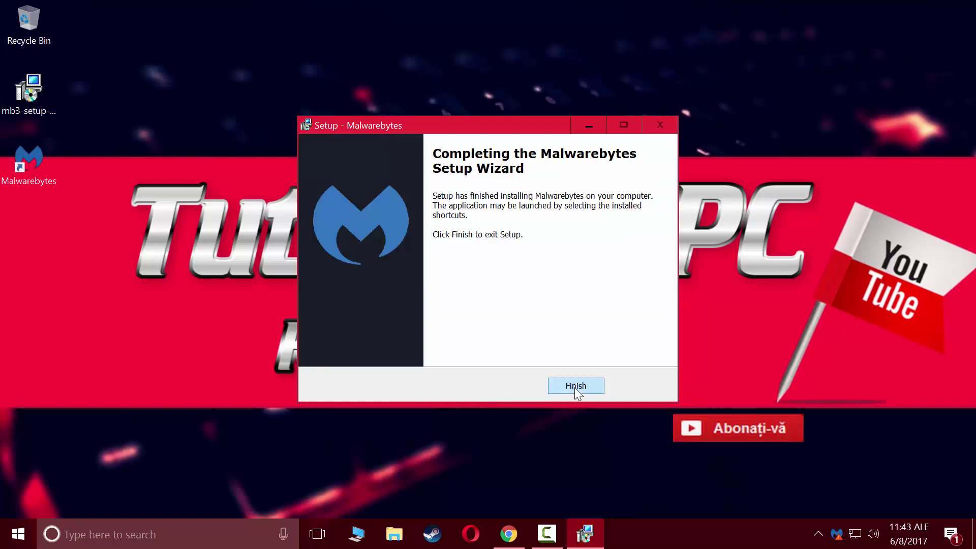
left_click(574, 387)
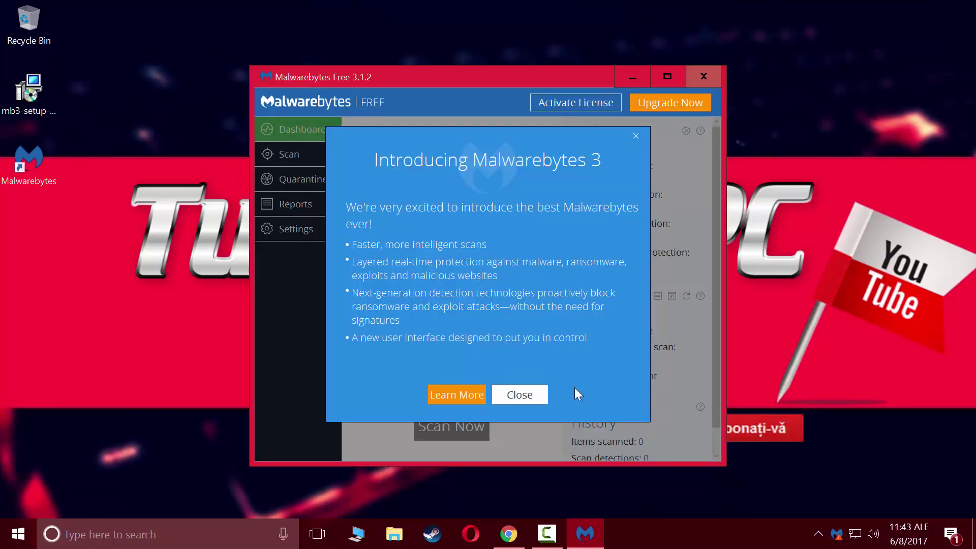
- Dismiss the Malwarebytes 3 introduction and start a Threat Scan
left_click(526, 400)
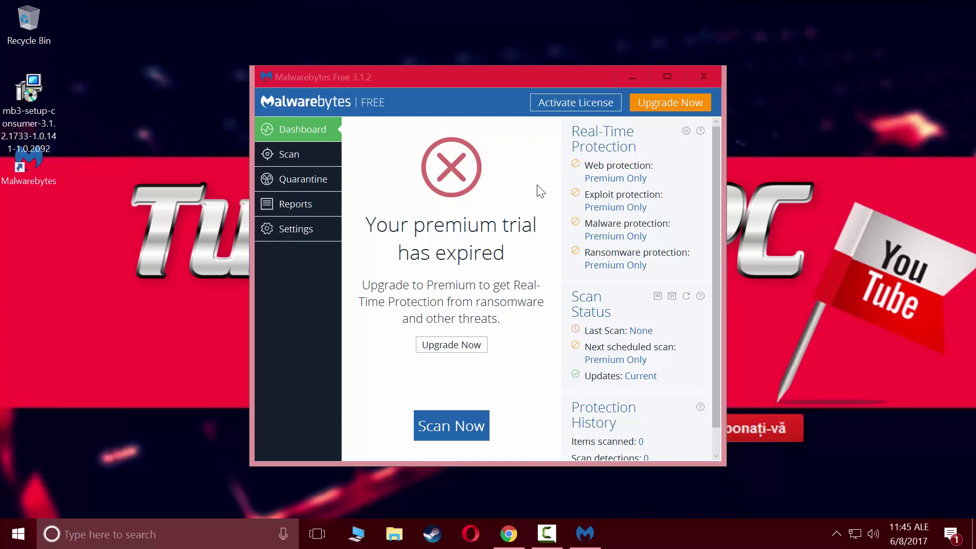
left_click(280, 154)
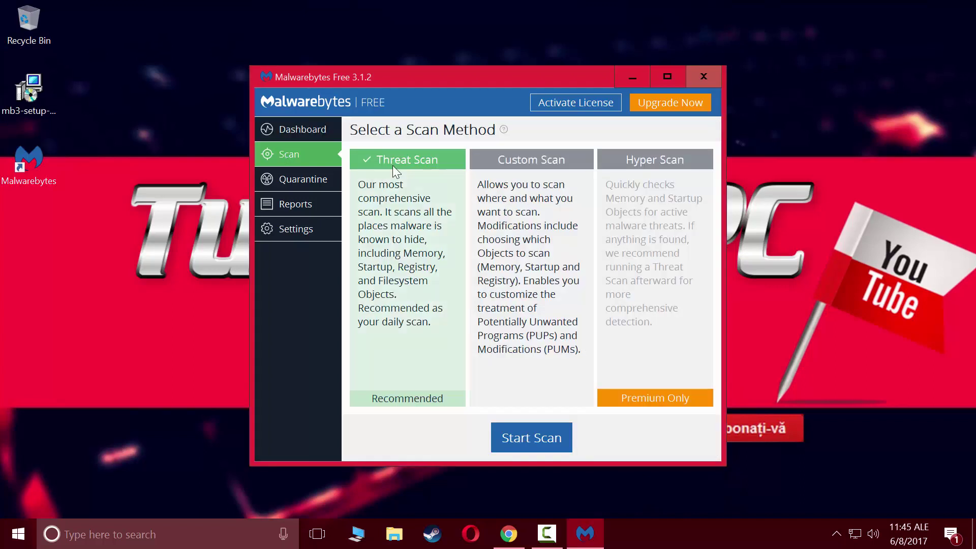
left_click(519, 438)
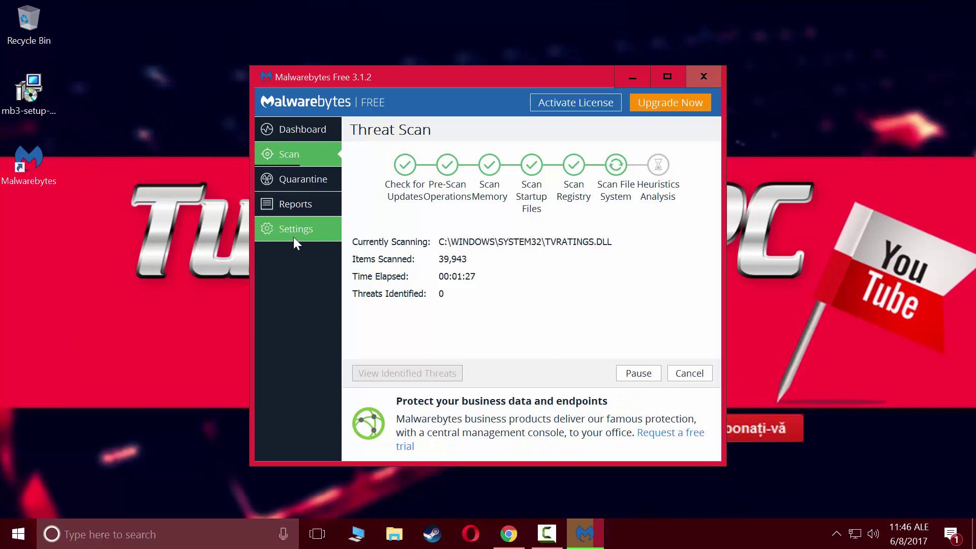
- Turn off the application setting that notifies about available full version updates
left_click(294, 235)
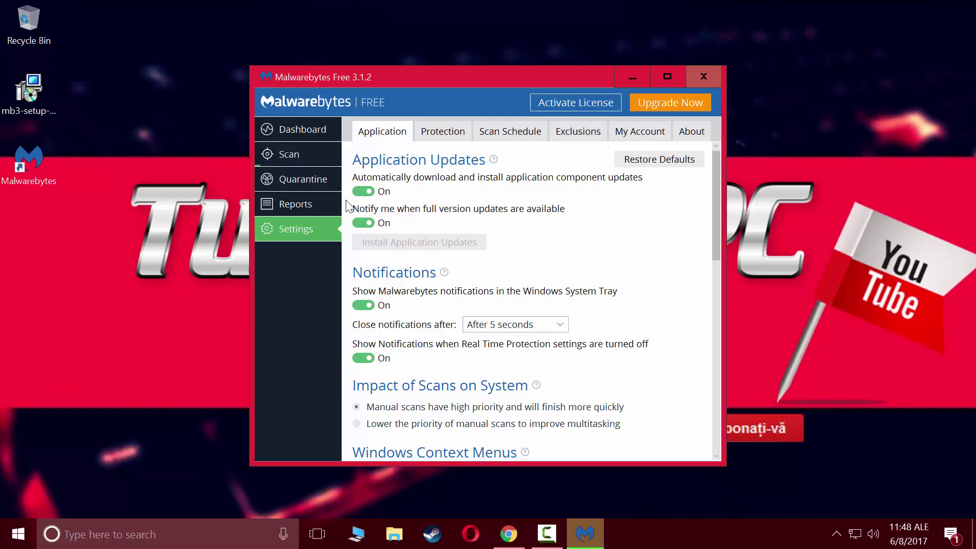
left_click(359, 222)
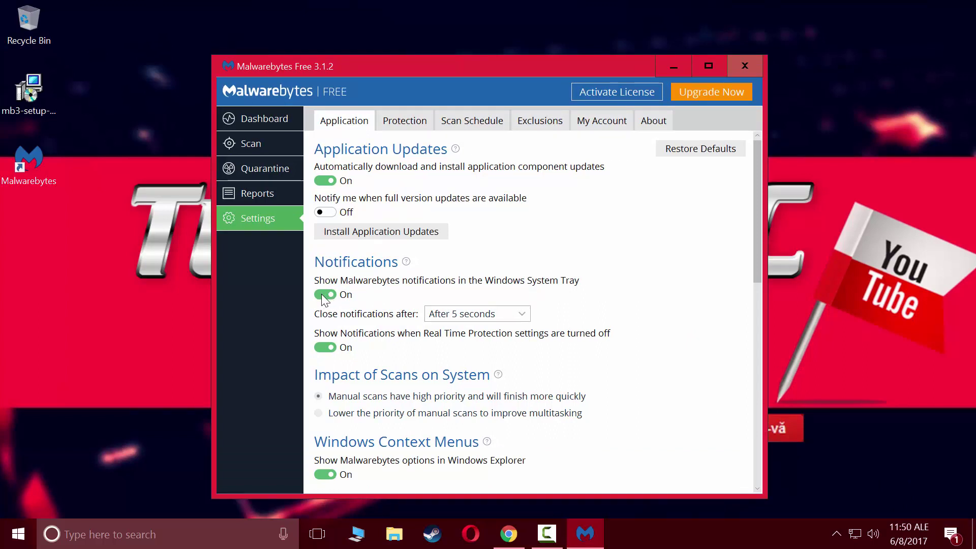
- Set notifications to close after 3 seconds, and turn off both the system tray notifications and the Real-Time Protection notifications
left_click(326, 296)
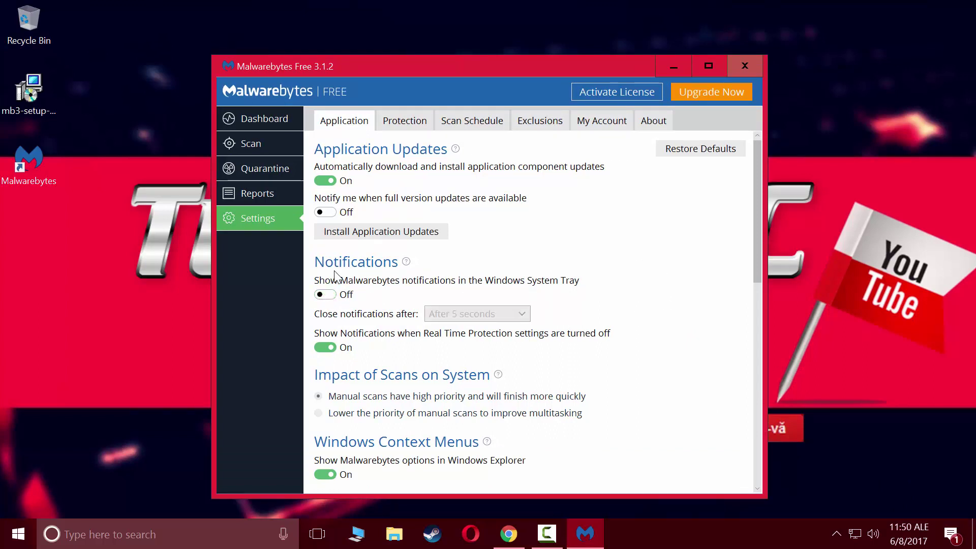
left_click(333, 297)
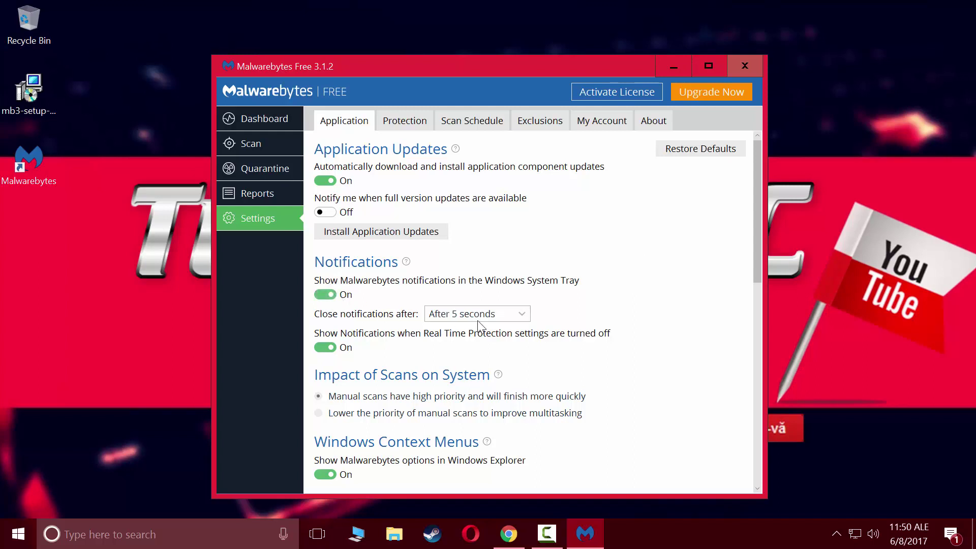
left_click(519, 316)
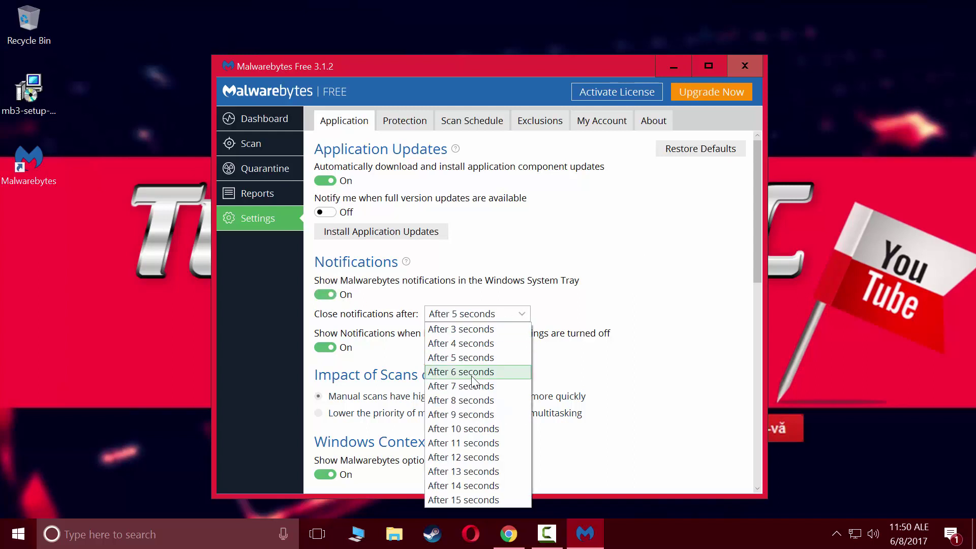
left_click(473, 329)
left_click(319, 295)
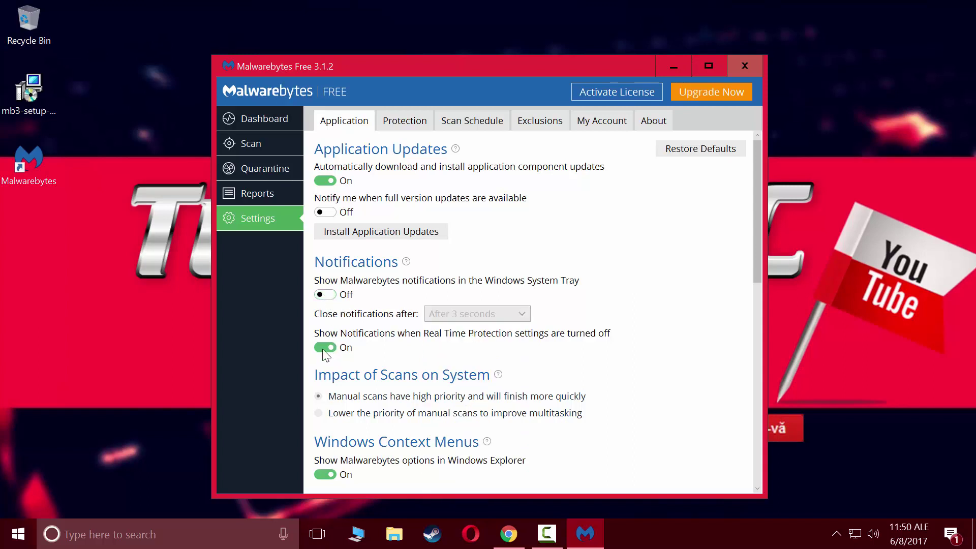
left_click(324, 349)
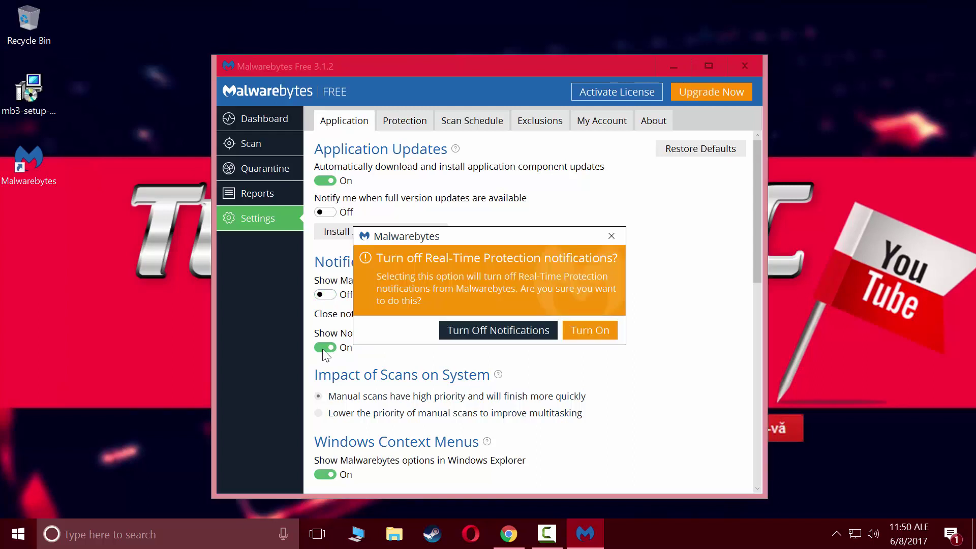
left_click(470, 330)
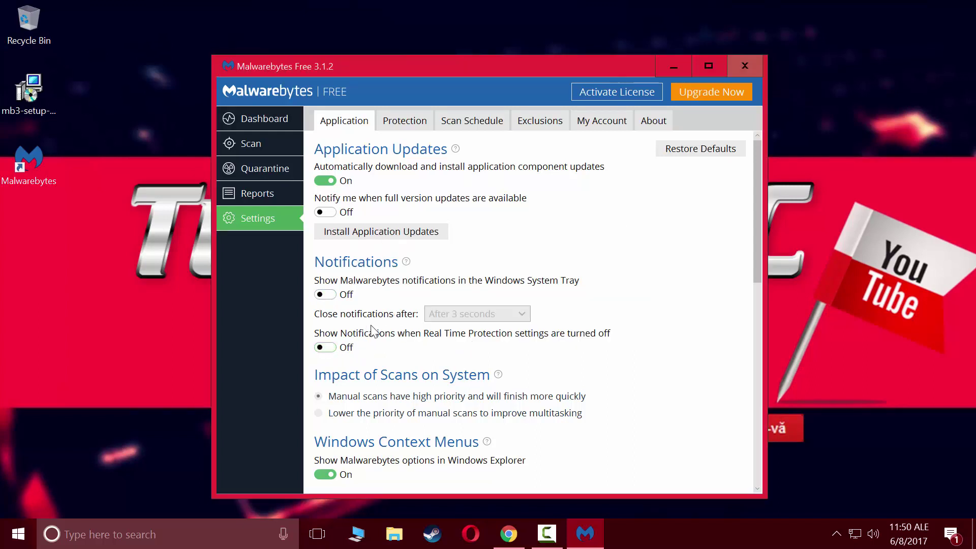
- Turn off showing Malwarebytes options in Windows Explorer context menus
scroll(528, 328, "down", 1)
scroll(530, 330, "down", 2)
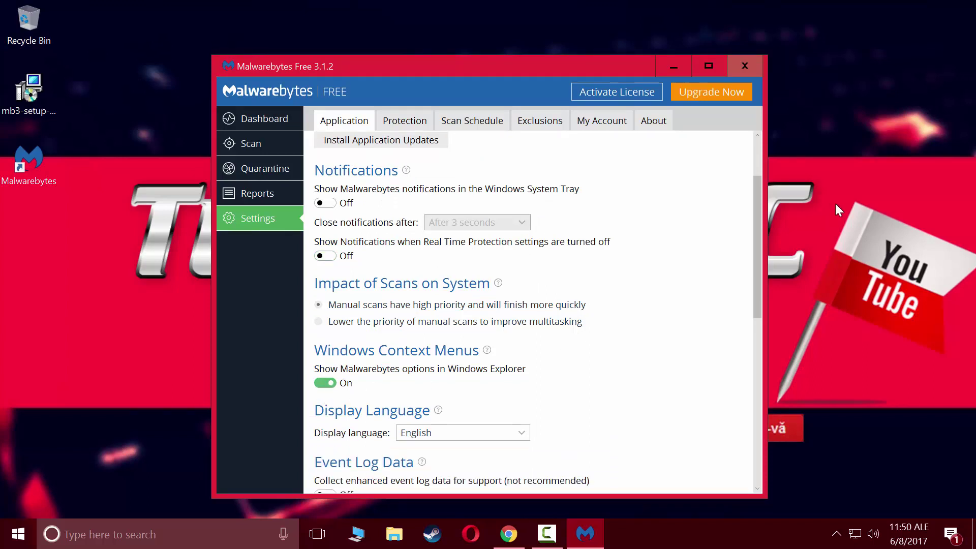
right_click(180, 286)
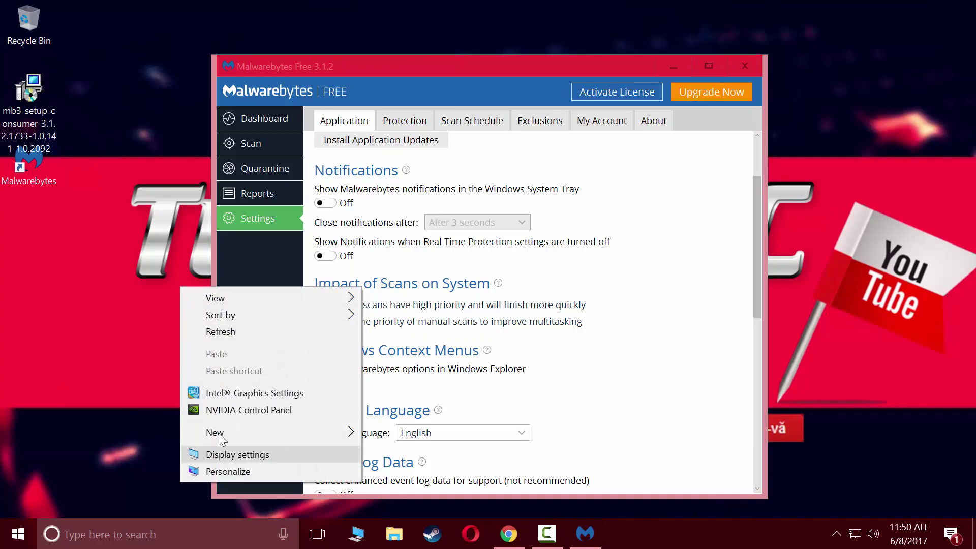
left_click(87, 226)
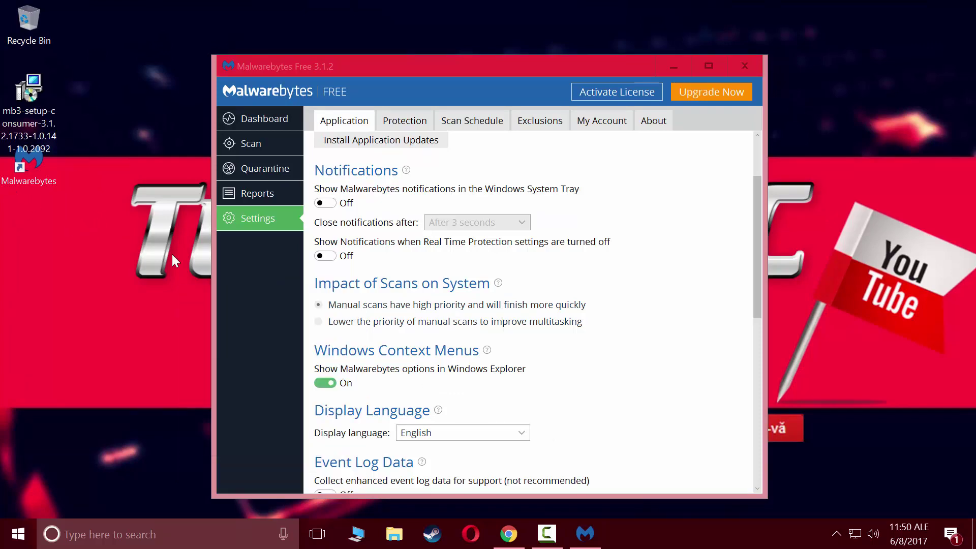
left_click(321, 382)
- Turn off the anonymous sharing of usage and threat statistics
scroll(447, 379, "down", 2)
scroll(450, 375, "down", 10)
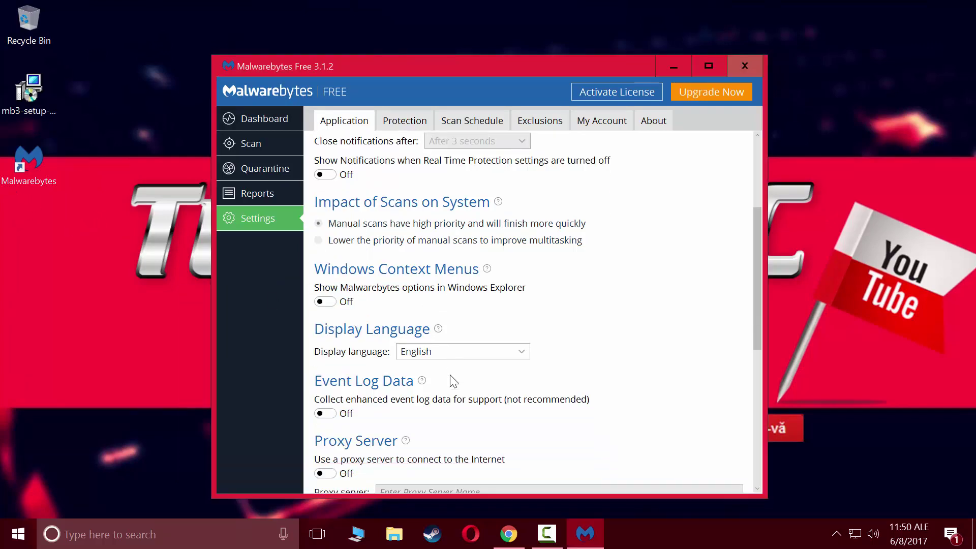
scroll(452, 380, "down", 2)
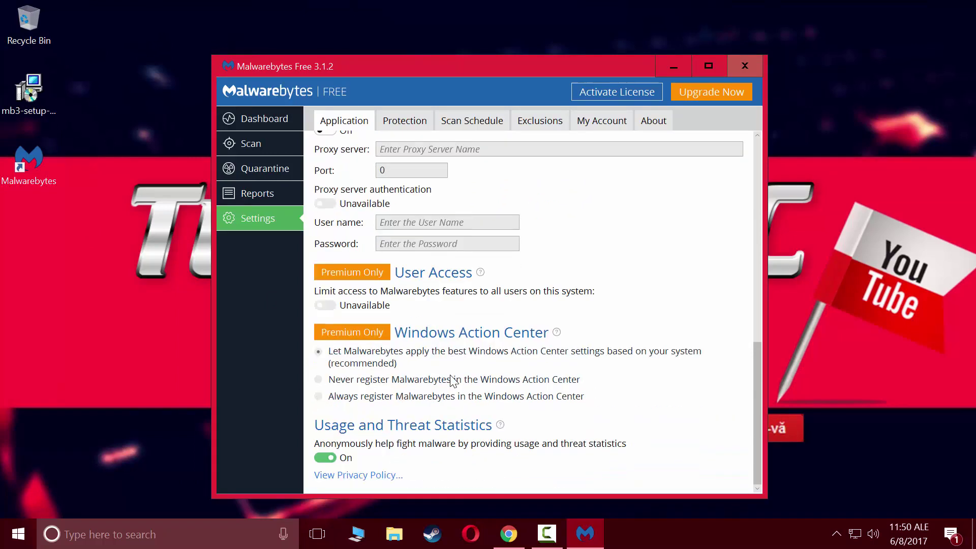
left_click(326, 458)
- Review the application settings and examine the real-time protection, scan and potential threat options
scroll(395, 433, "up", 15)
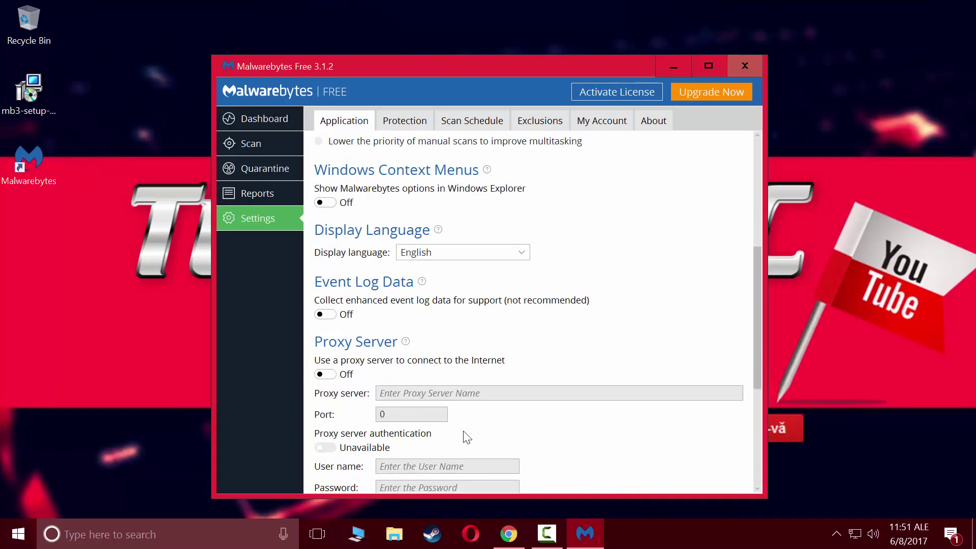
scroll(431, 420, "up", 2)
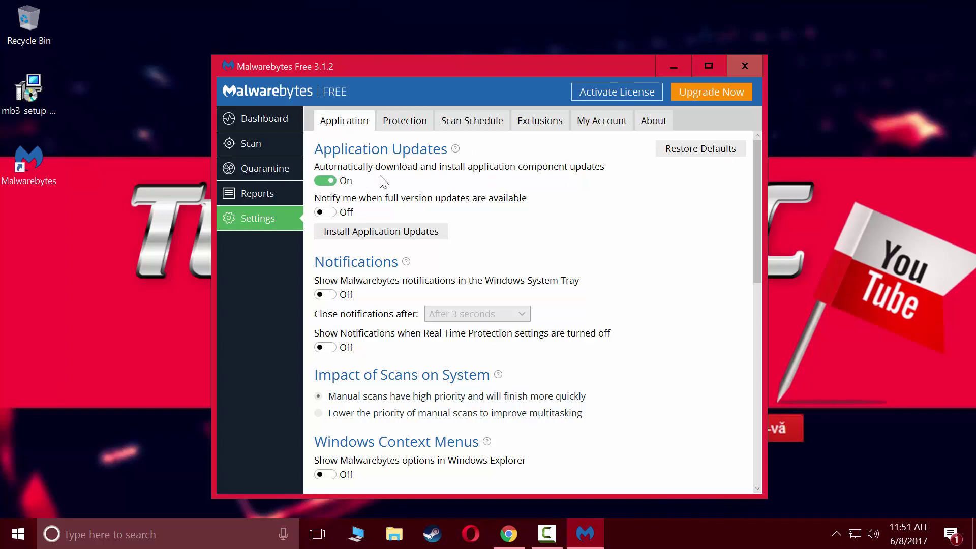
scroll(325, 311, "down", 4)
scroll(333, 310, "down", 6)
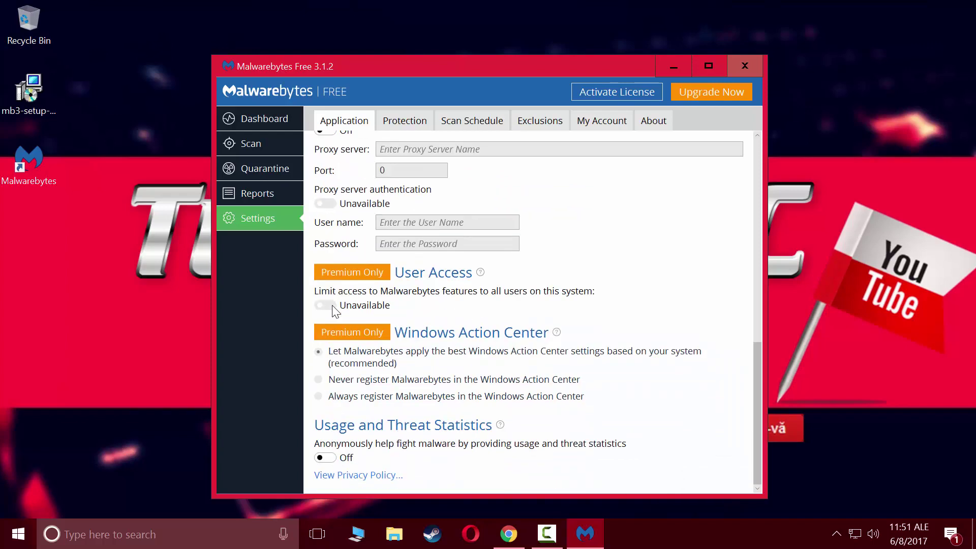
scroll(349, 310, "up", 10)
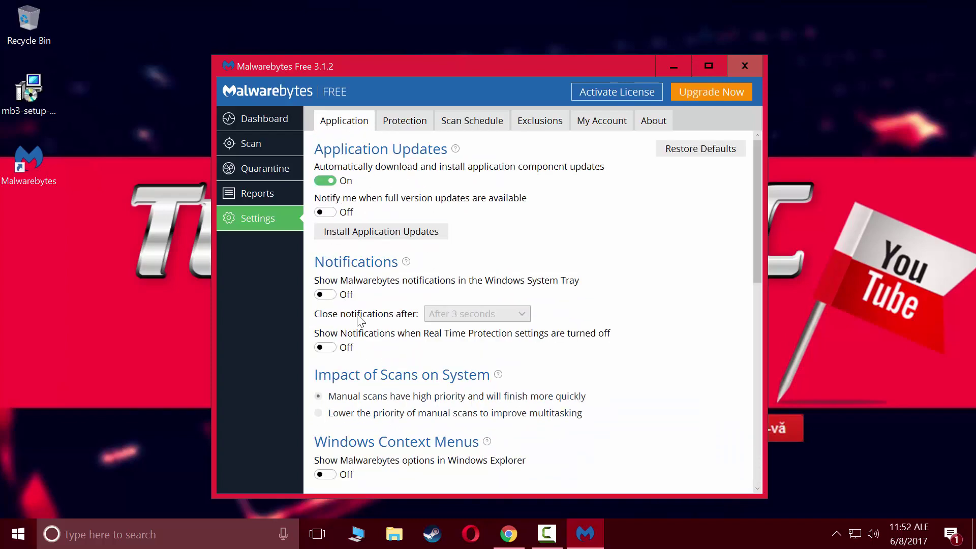
left_click(395, 124)
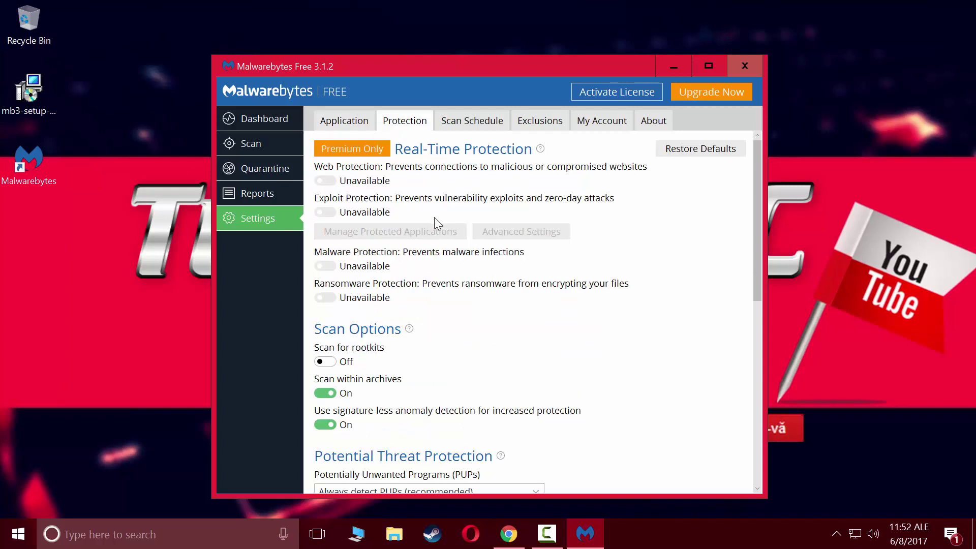
scroll(432, 232, "down", 2)
scroll(433, 236, "down", 1)
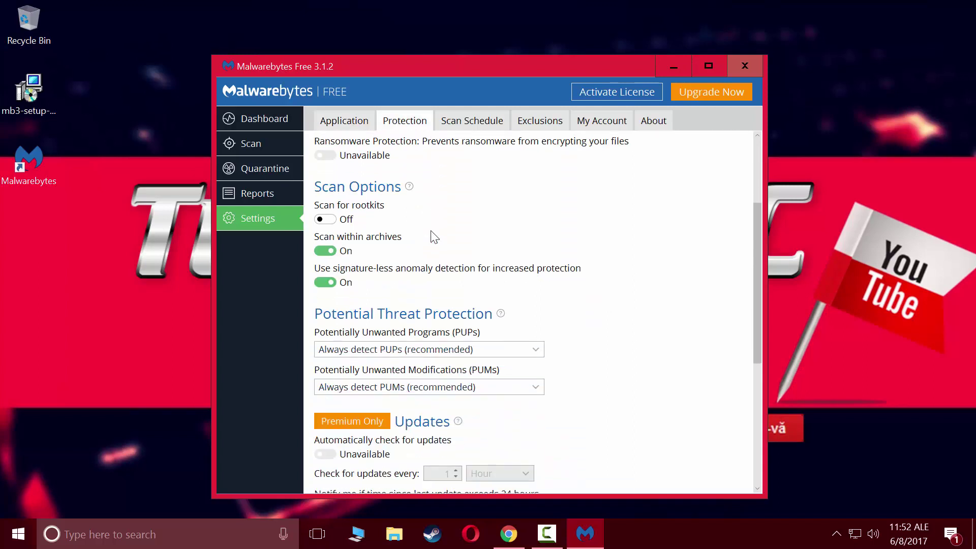
scroll(433, 236, "up", 1)
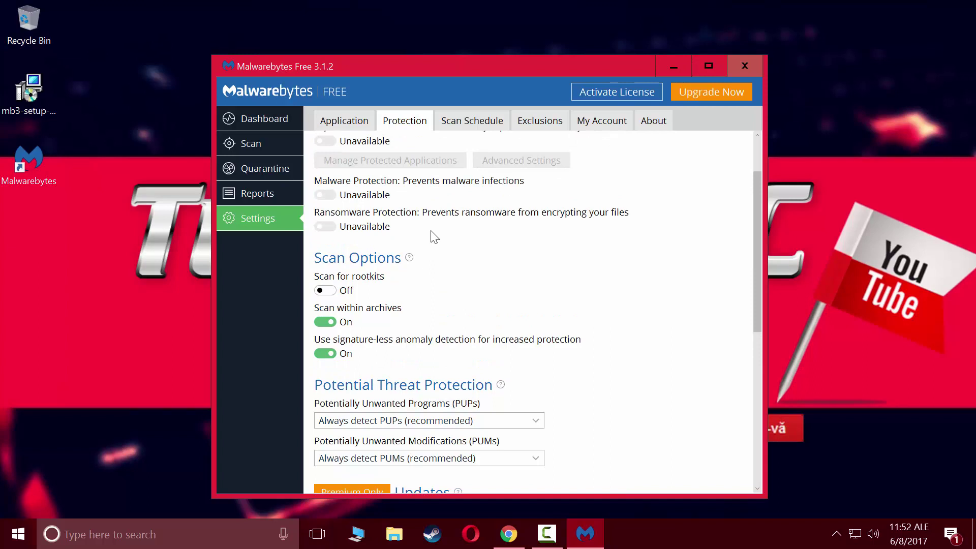
scroll(435, 236, "down", 1)
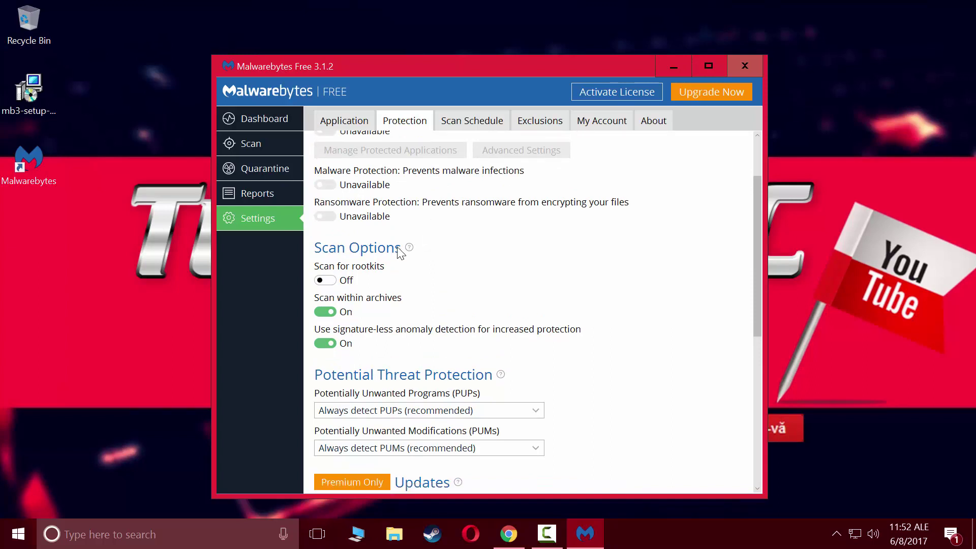
- Switch archive scanning and signature-less anomaly detection off and back on in the scan options
left_click(321, 344)
left_click(323, 312)
left_click(325, 343)
left_click(325, 311)
left_click(331, 343)
left_click(330, 340)
- Open the scan schedule settings to examine the scheduled scans
scroll(451, 264, "up", 1)
left_click(468, 124)
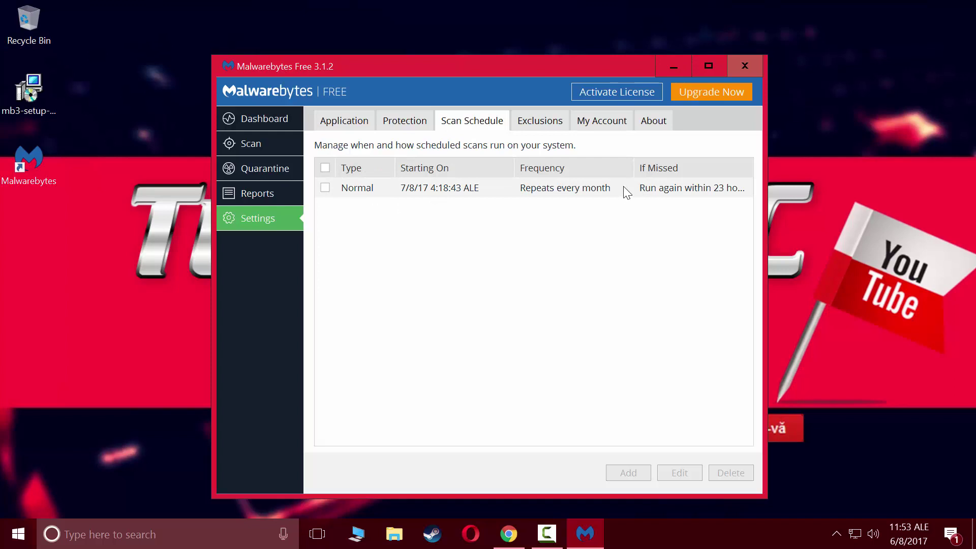
- Add the file 7z.dll from the Malwarebytes Anti-Malware folder as an exclusion from malware and potentially unwanted item detection
left_click(540, 120)
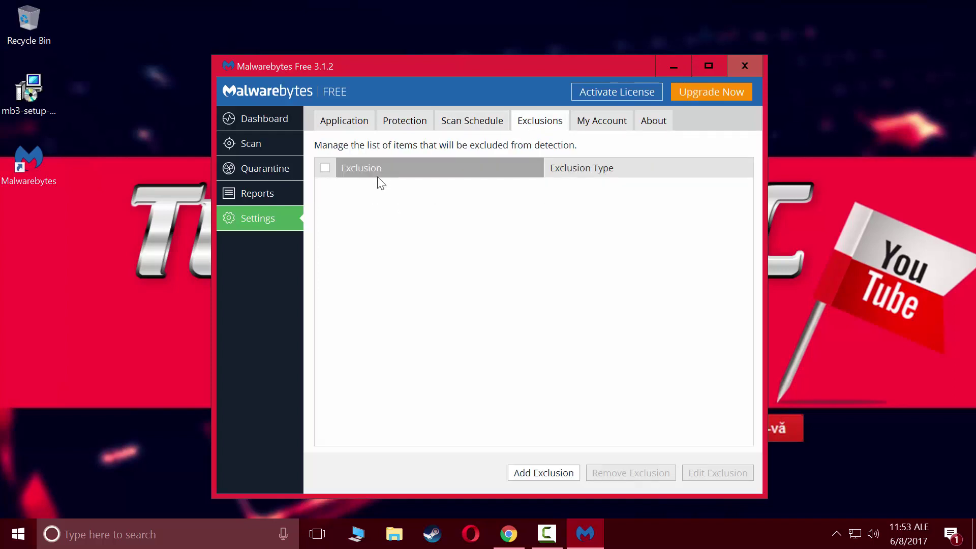
left_click(538, 475)
left_click(590, 422)
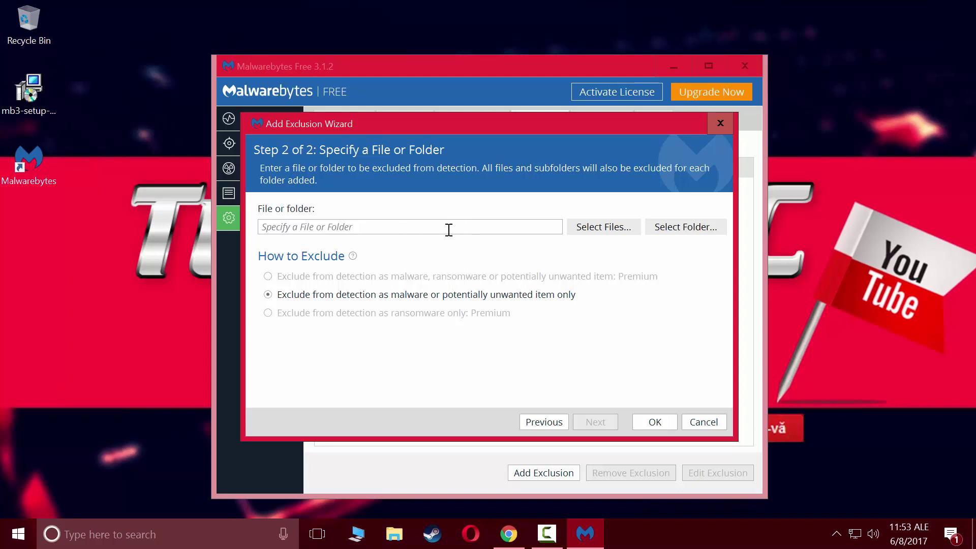
left_click(492, 226)
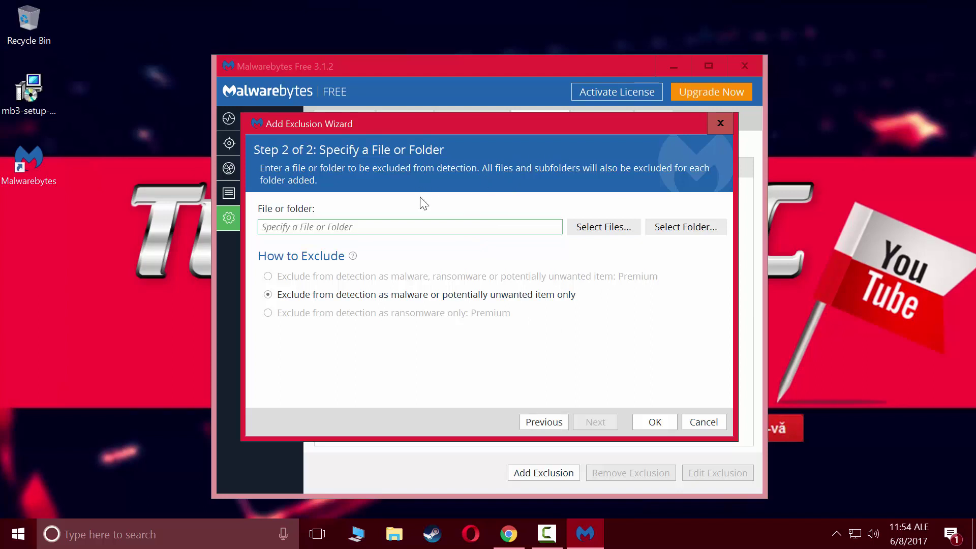
left_click(621, 227)
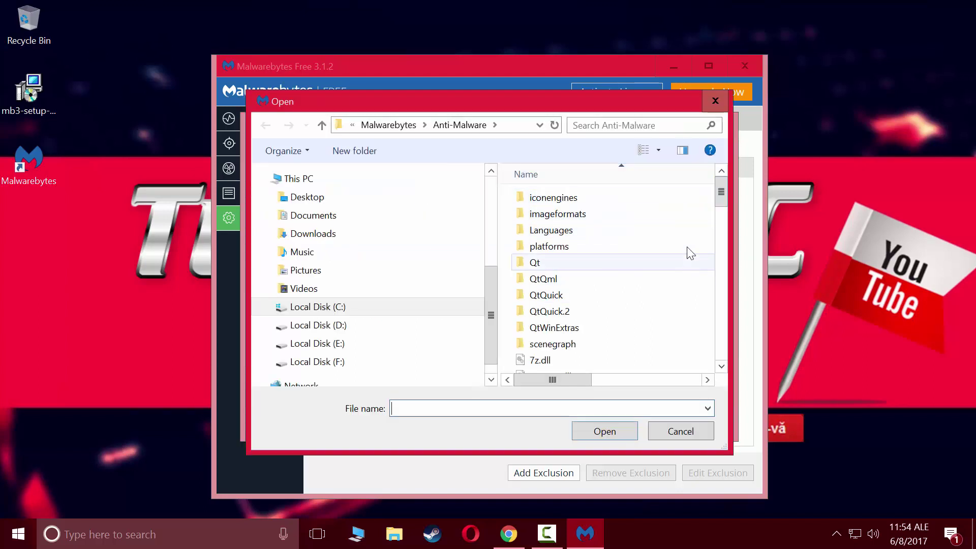
left_click(574, 360)
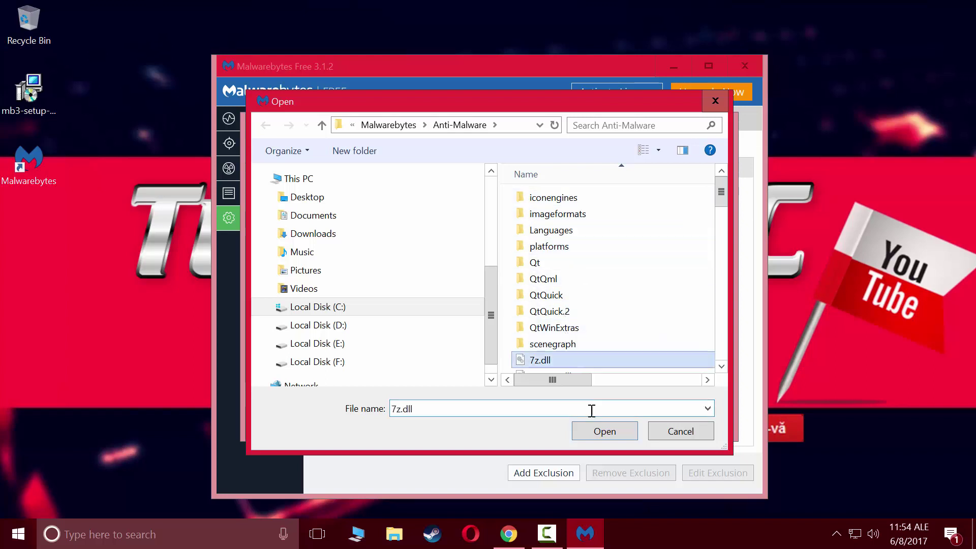
left_click(600, 431)
left_click(641, 421)
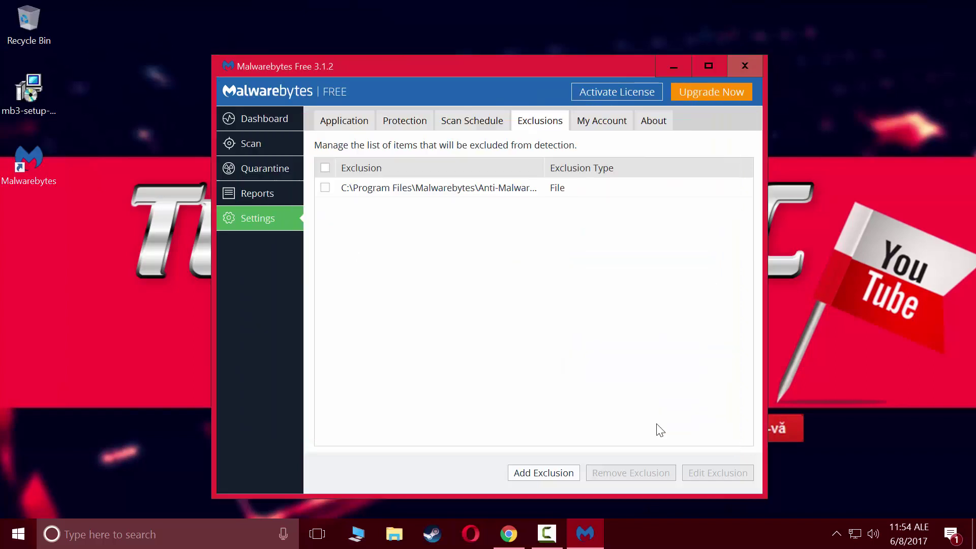
- Remove the 7z.dll file from the list of exclusions
left_click(405, 192)
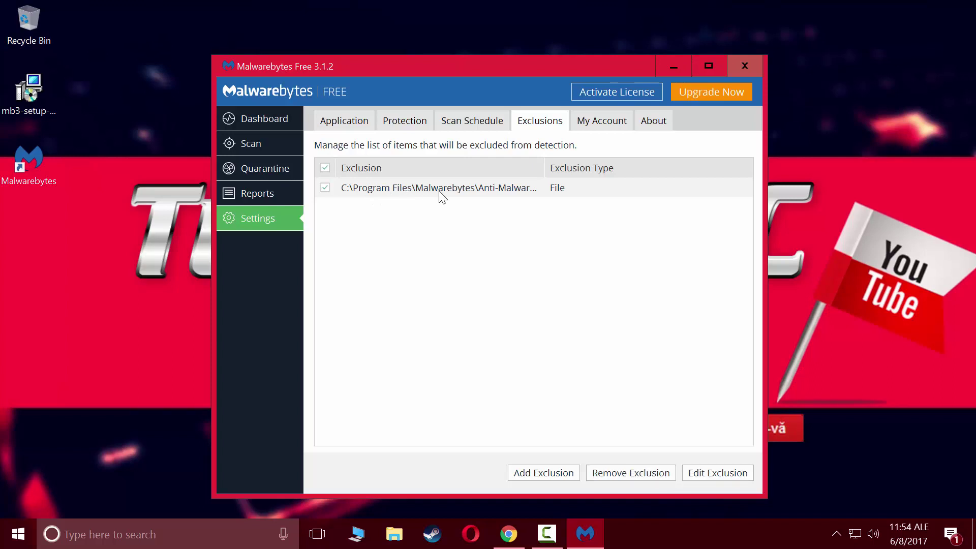
left_click(400, 190)
left_click(460, 192)
left_click(630, 472)
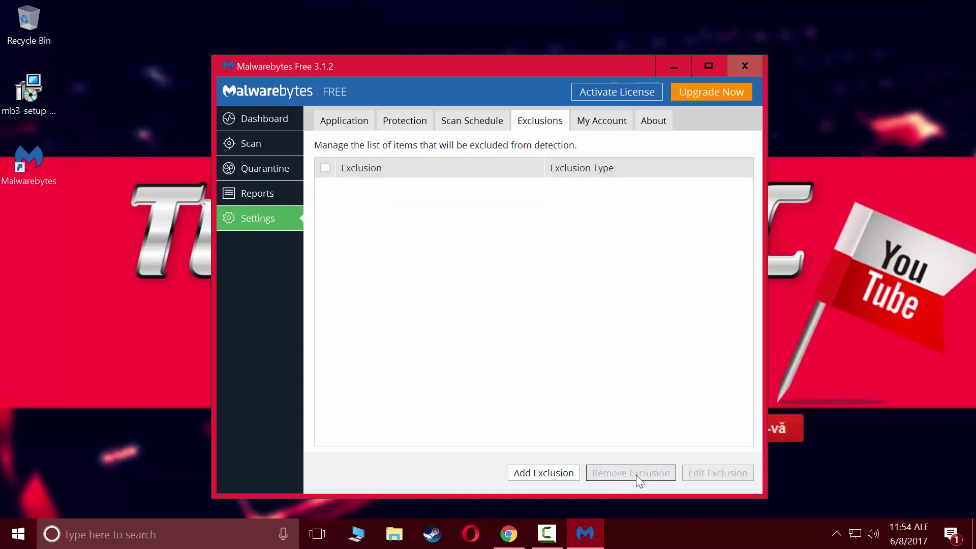
- View the account subscription details and the version information, and return to the application settings
left_click(601, 121)
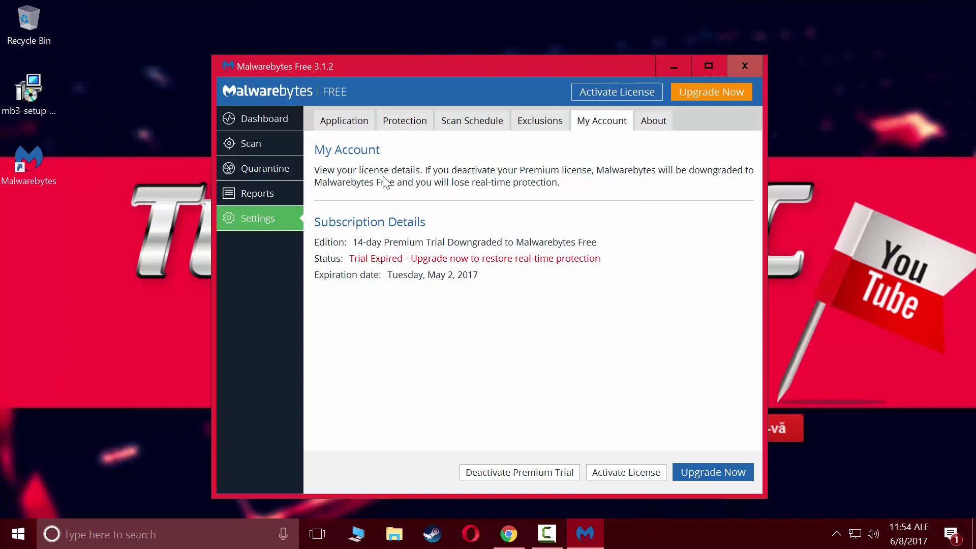
left_click(661, 124)
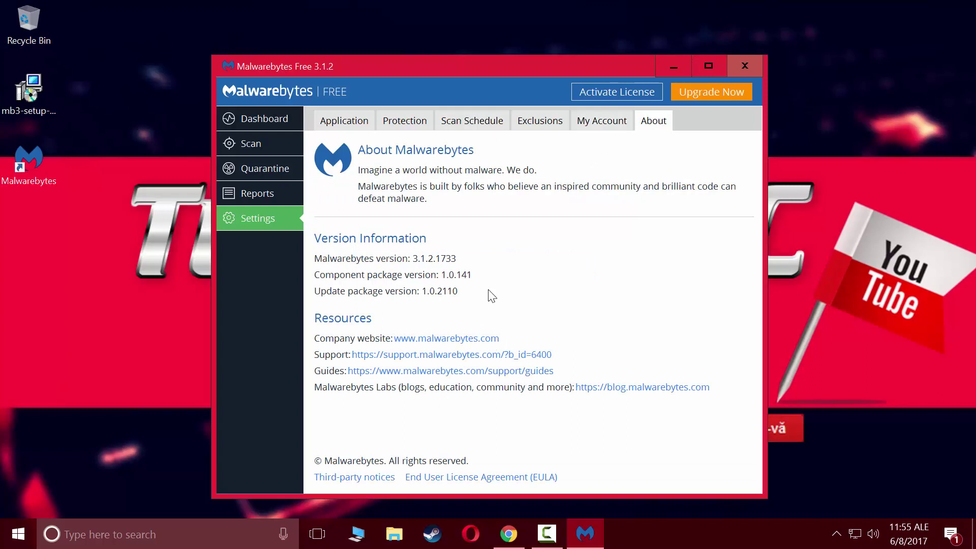
left_click(344, 121)
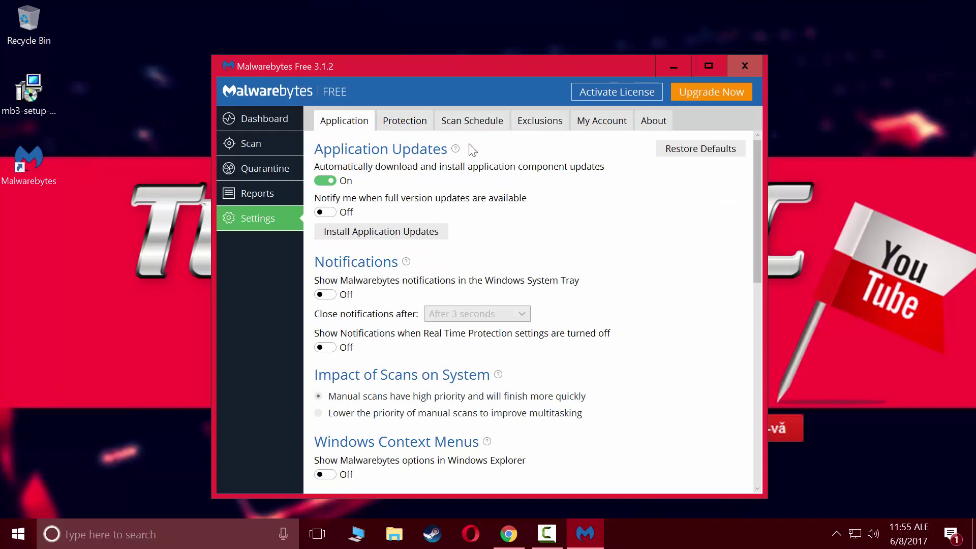
- Widen the window to examine the threats in the scan results, and check the exclusions list in the settings
left_click(253, 151)
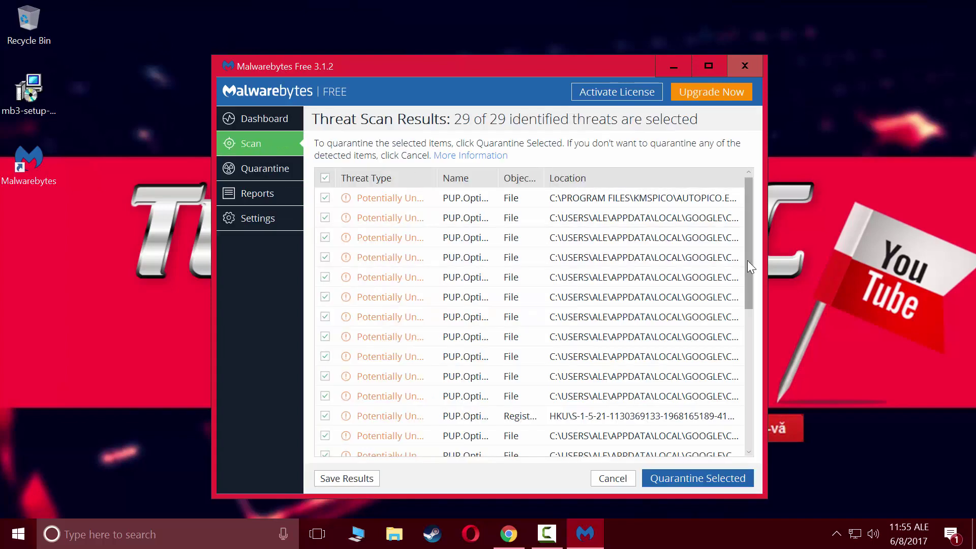
left_click_drag(748, 263, 937, 285)
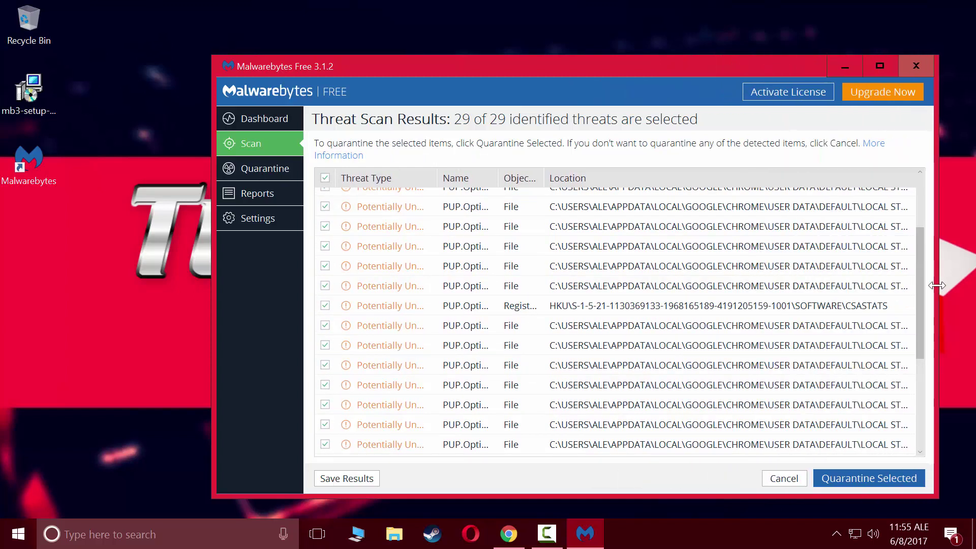
scroll(741, 245, "up", 3)
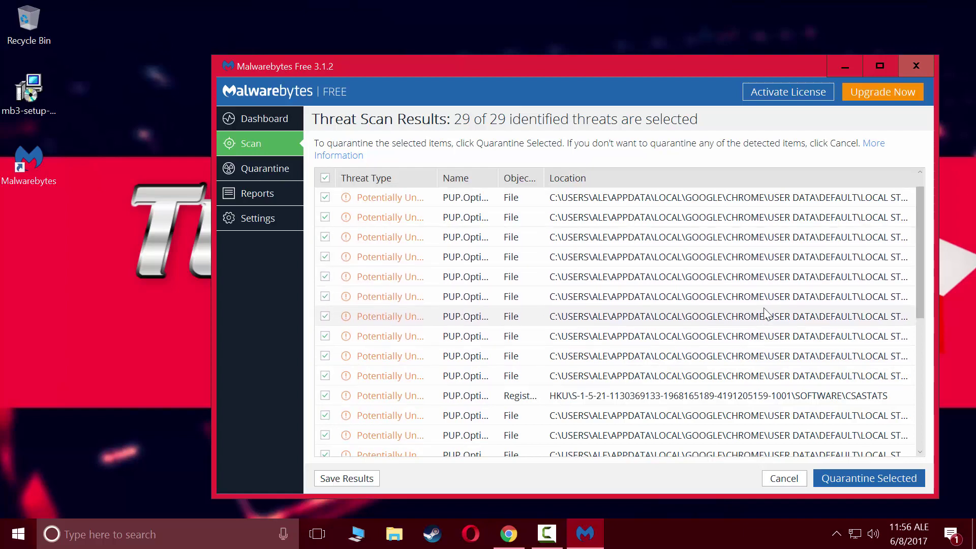
scroll(766, 315, "down", 5)
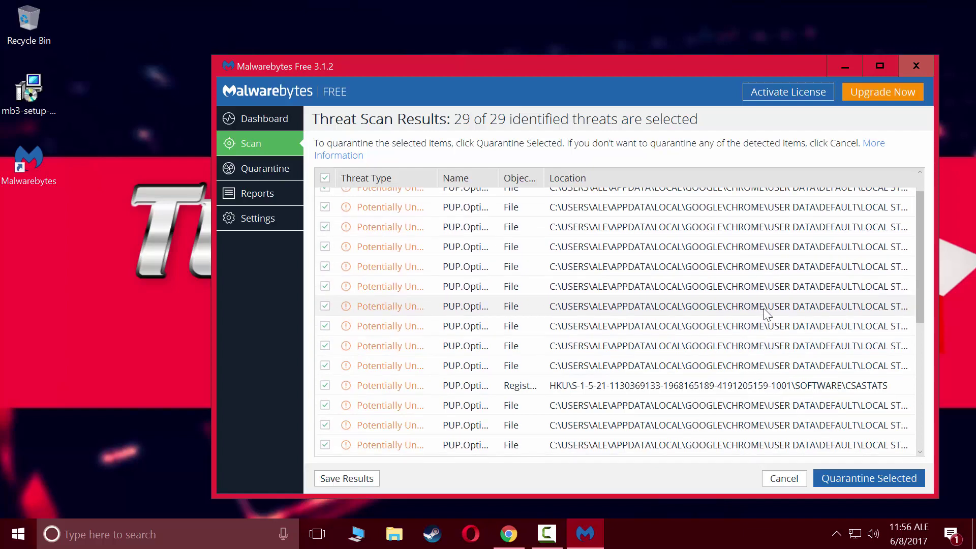
scroll(767, 315, "down", 3)
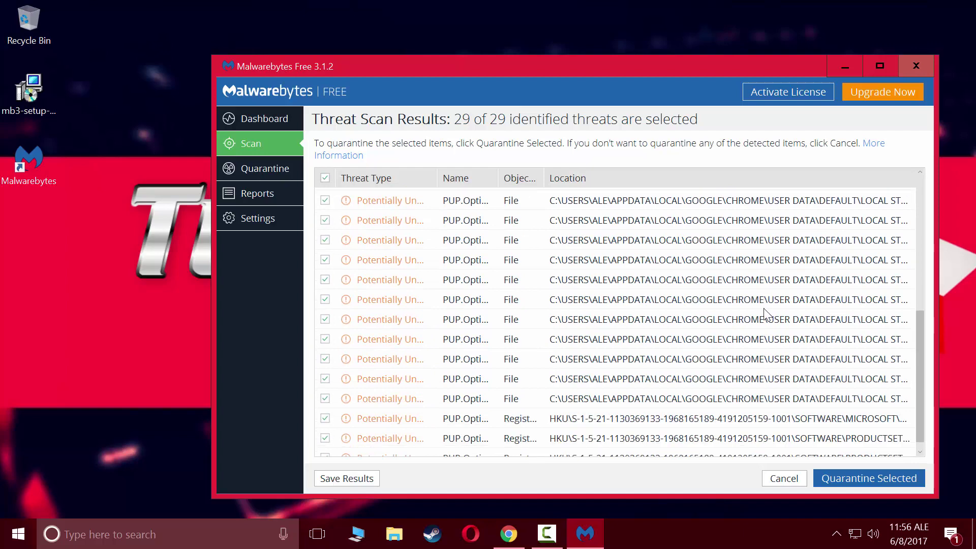
scroll(766, 314, "up", 8)
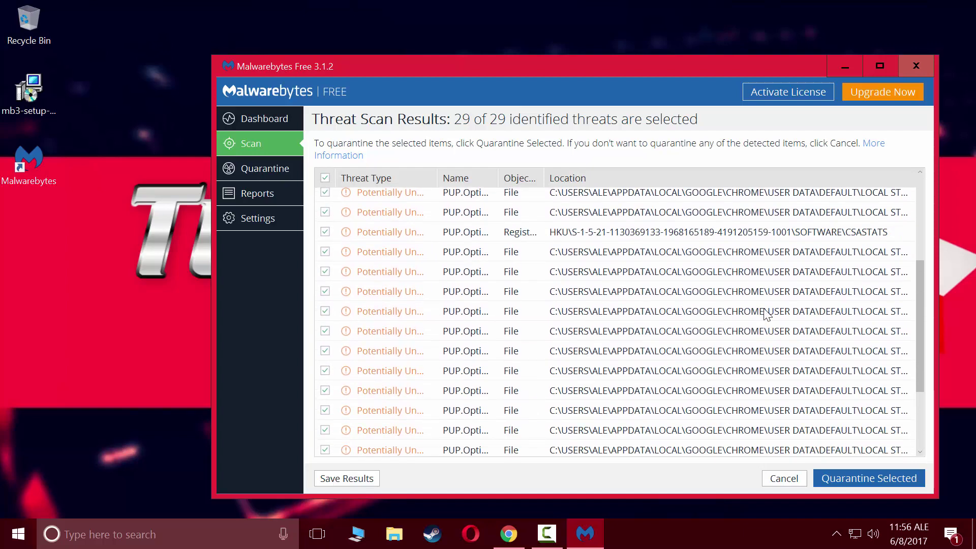
left_click(276, 224)
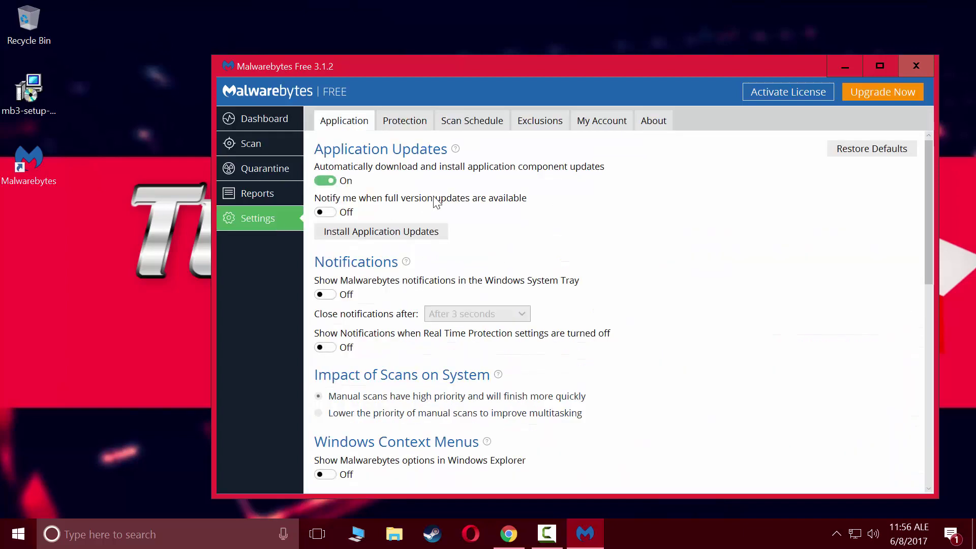
left_click(544, 124)
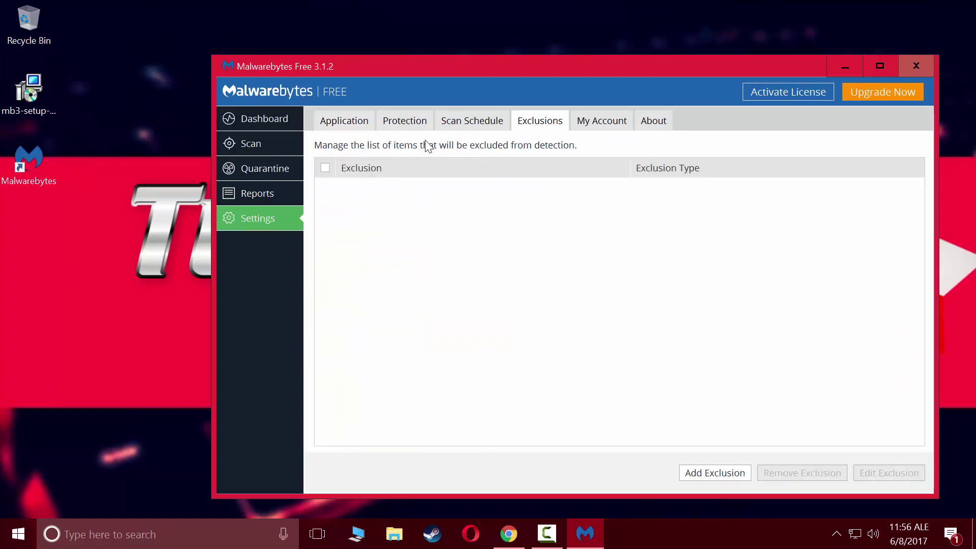
- Deselect the C:\PROGRAM FILES\KMSPICO\AUTOPICO.EXE entry in the threat scan results
left_click(255, 145)
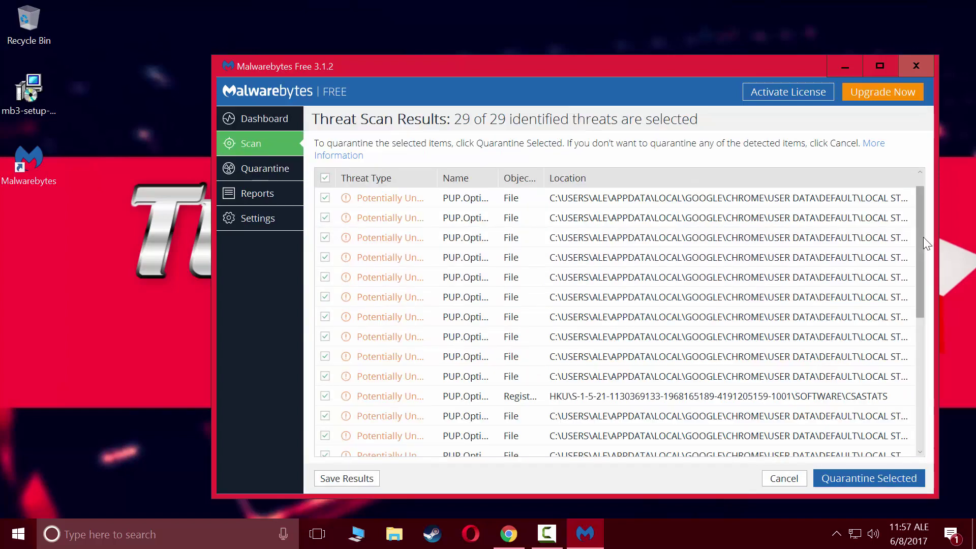
scroll(919, 237, "up", 2)
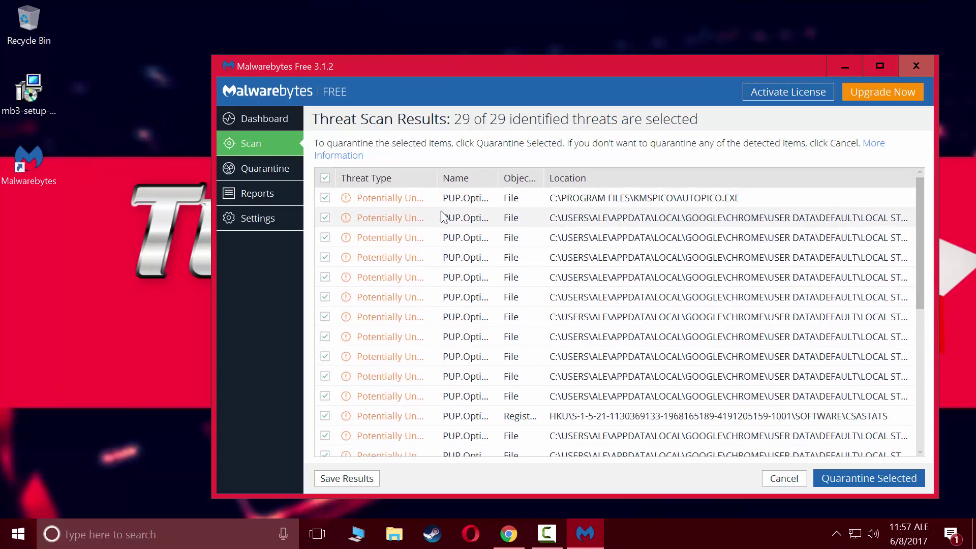
left_click(325, 198)
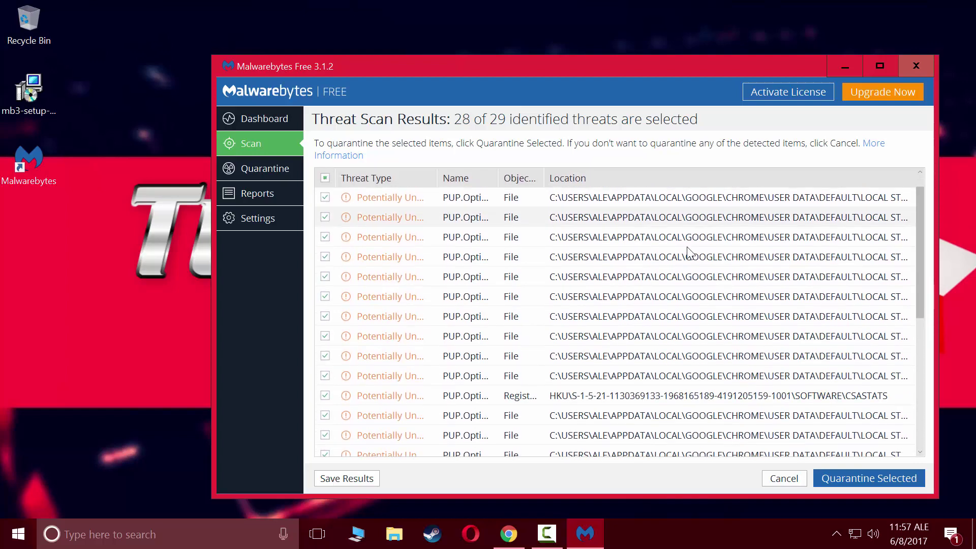
- Quarantine the selected threats with the unchecked item set to be always ignored, and decline the immediate computer restart
scroll(845, 404, "down", 4)
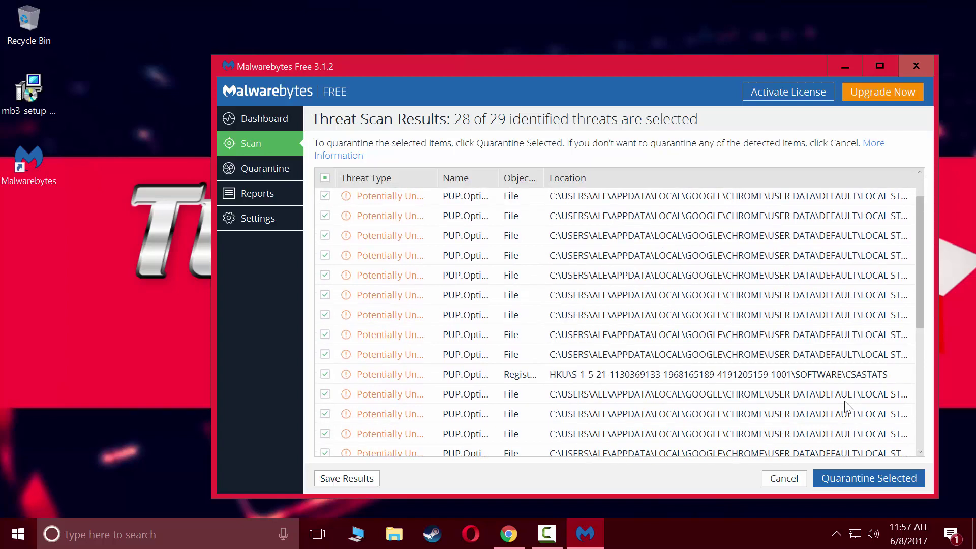
scroll(845, 406, "down", 2)
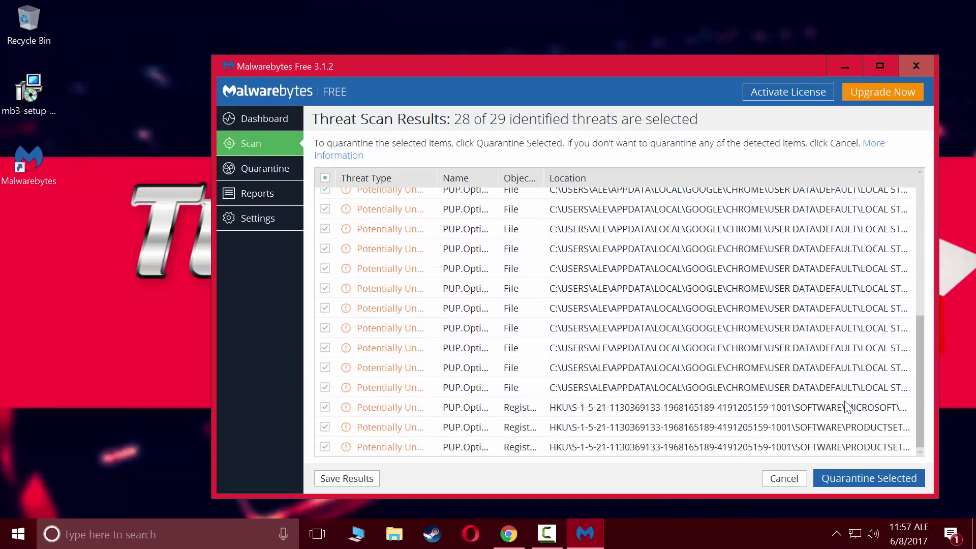
left_click(846, 480)
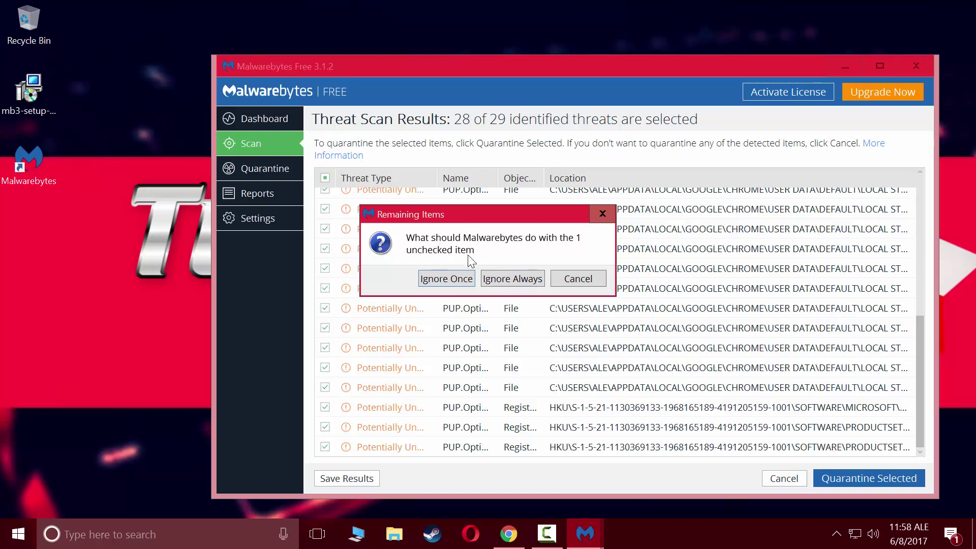
left_click(498, 282)
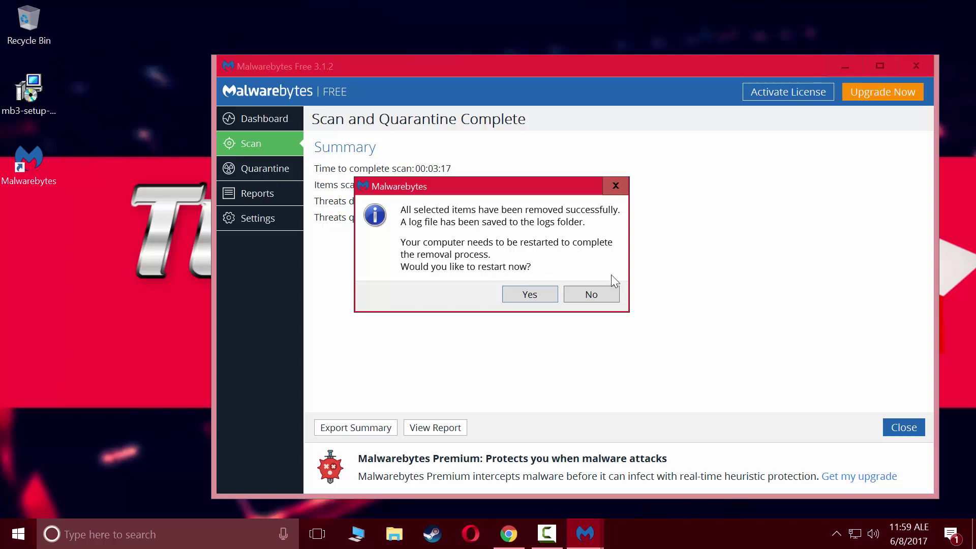
left_click(595, 298)
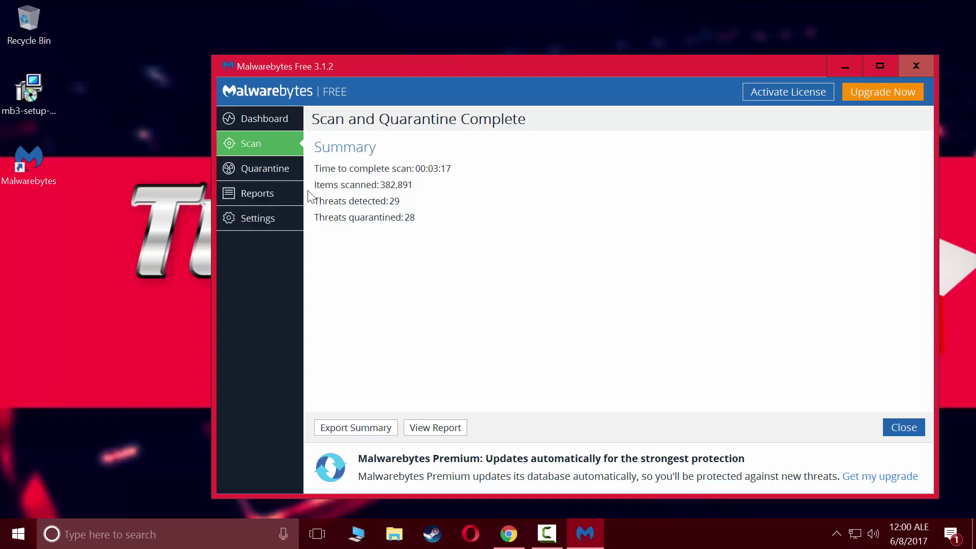
left_click(267, 214)
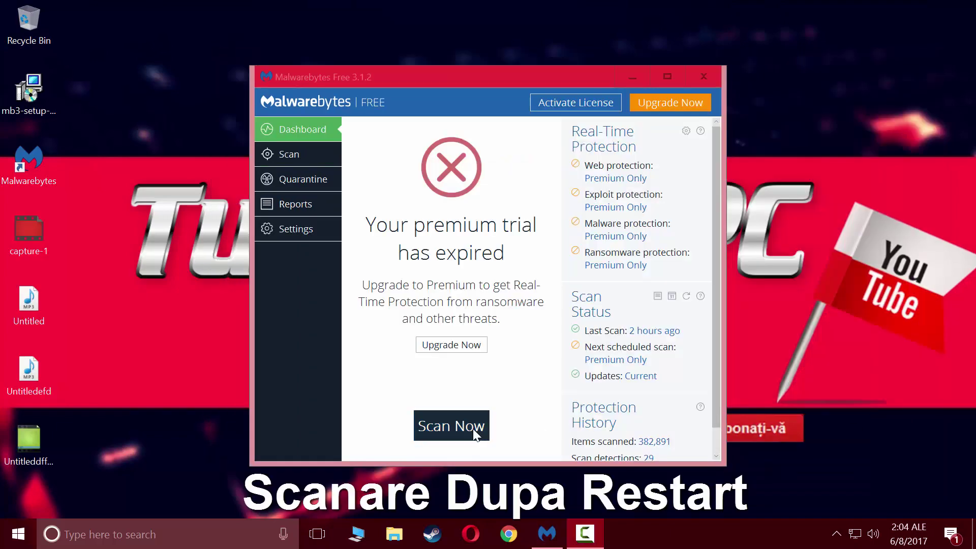
- Start a new threat scan from the dashboard
left_click(474, 432)
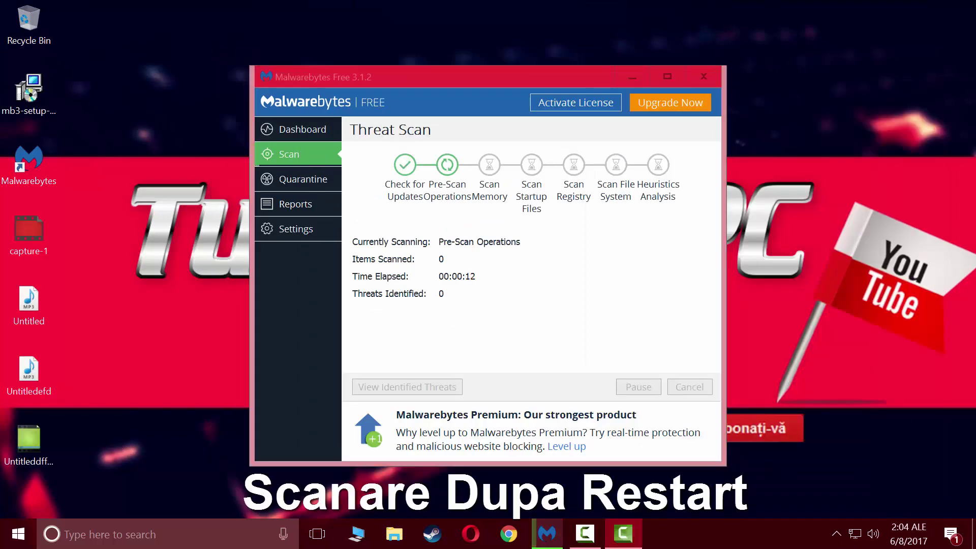